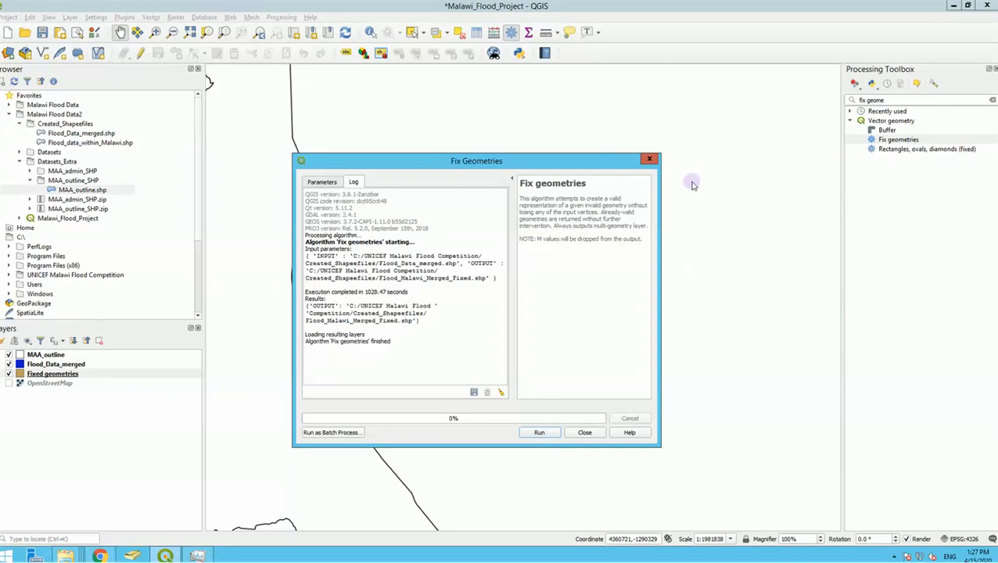
pyautogui.click(662, 125)
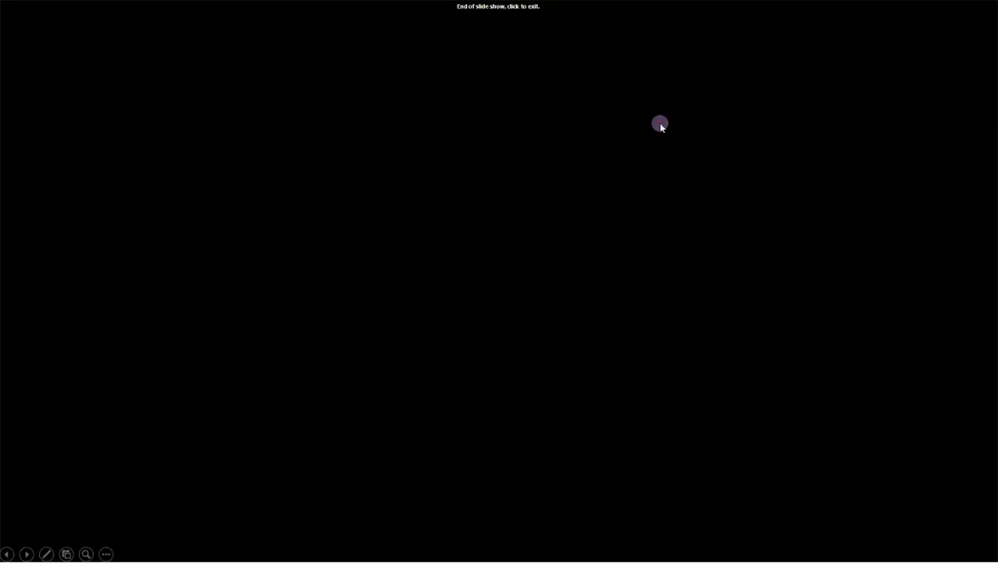
pyautogui.click(661, 126)
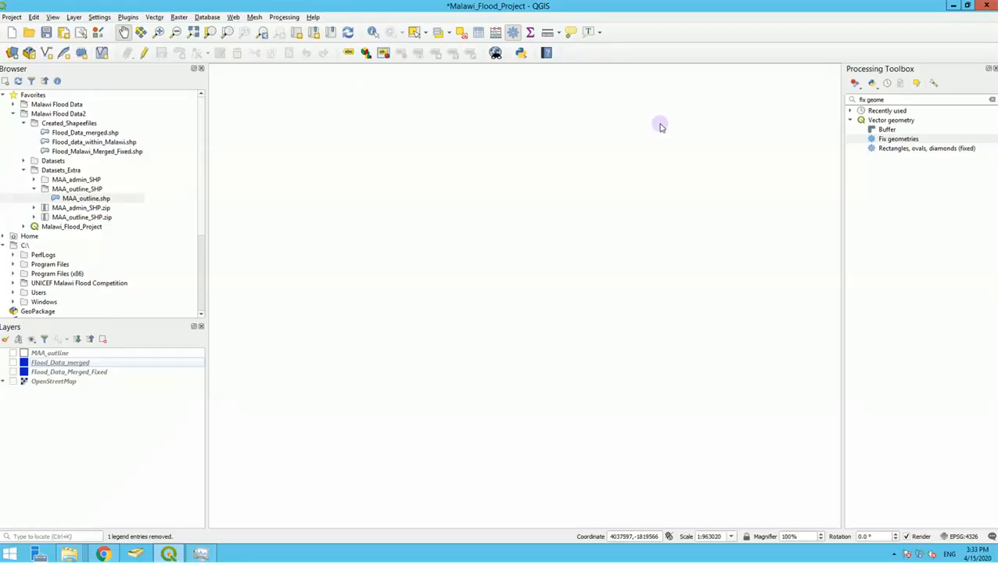
# - Display the Flood_Data_Merged_Fixed and MAA_outline layers on the map, leaving Flood_Data_merged hidden
pyautogui.click(44, 354)
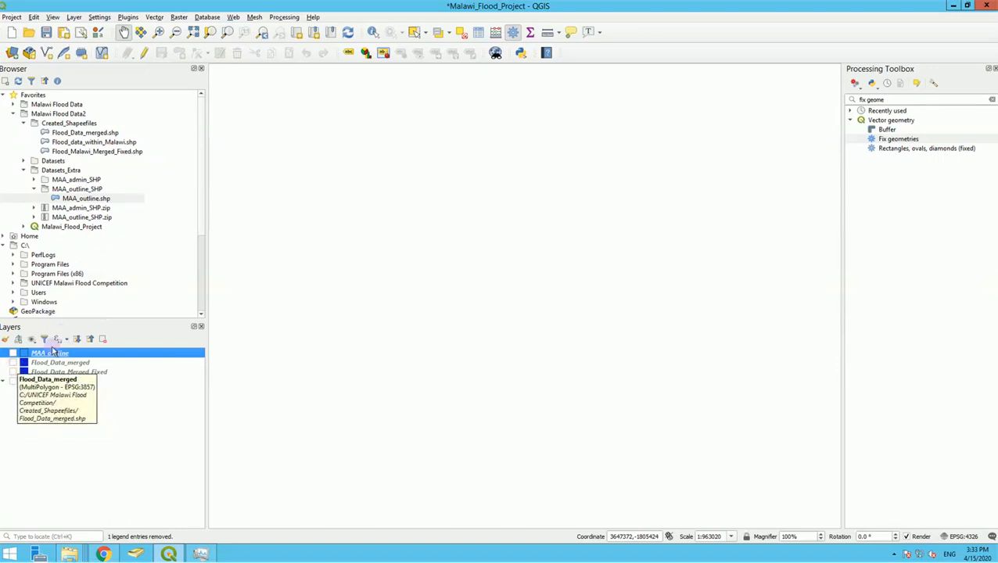
pyautogui.click(13, 364)
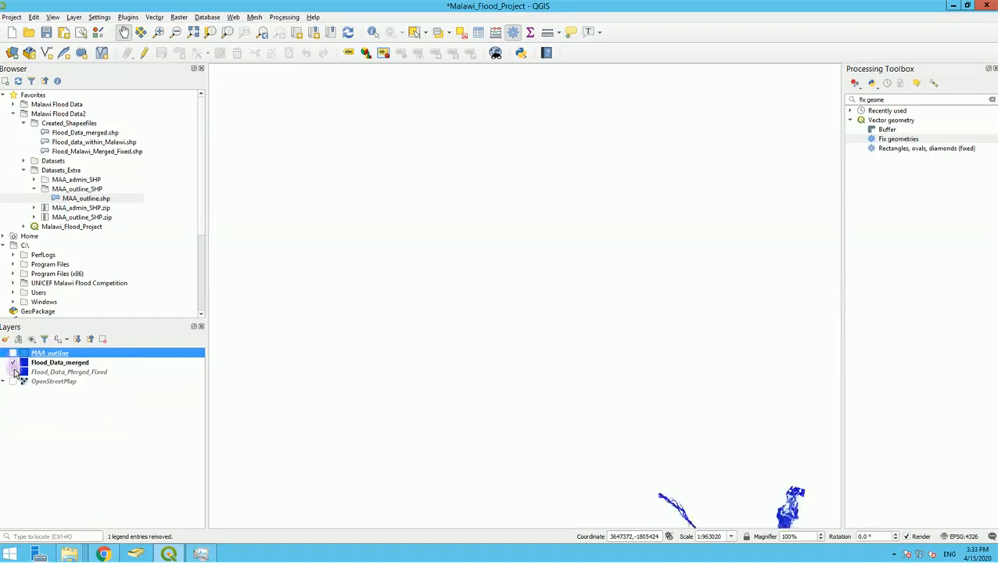
pyautogui.click(14, 363)
pyautogui.click(13, 372)
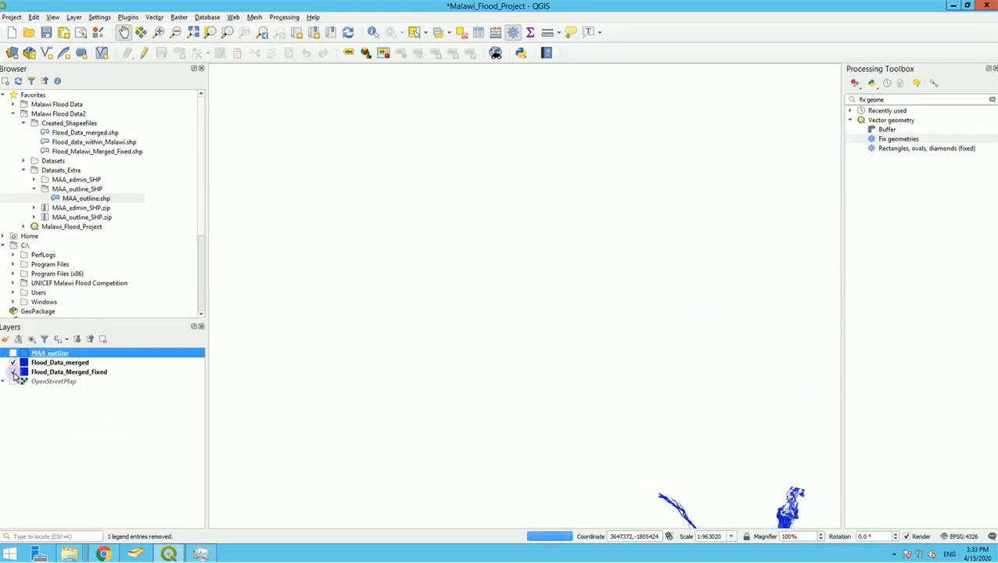
pyautogui.click(14, 363)
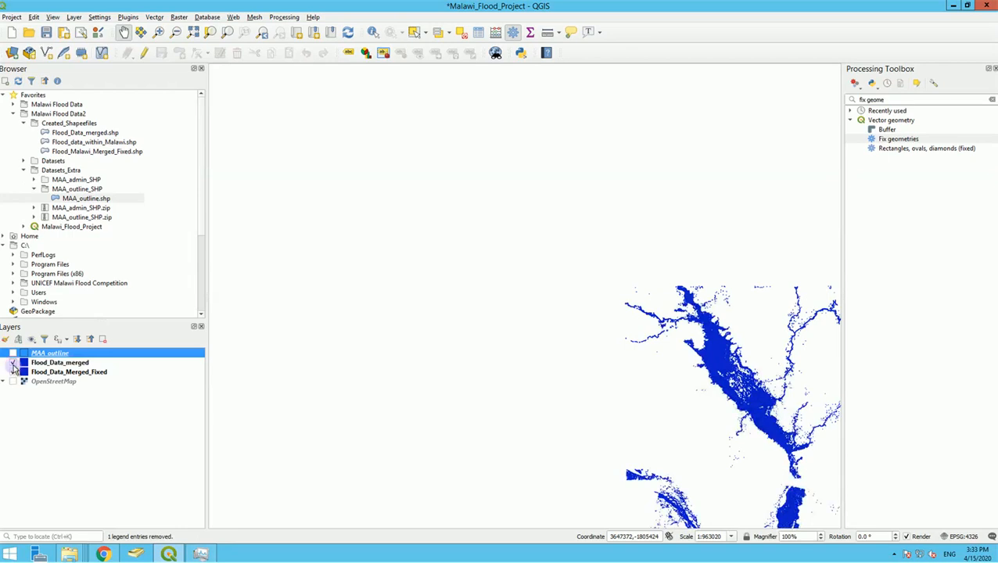
pyautogui.click(13, 363)
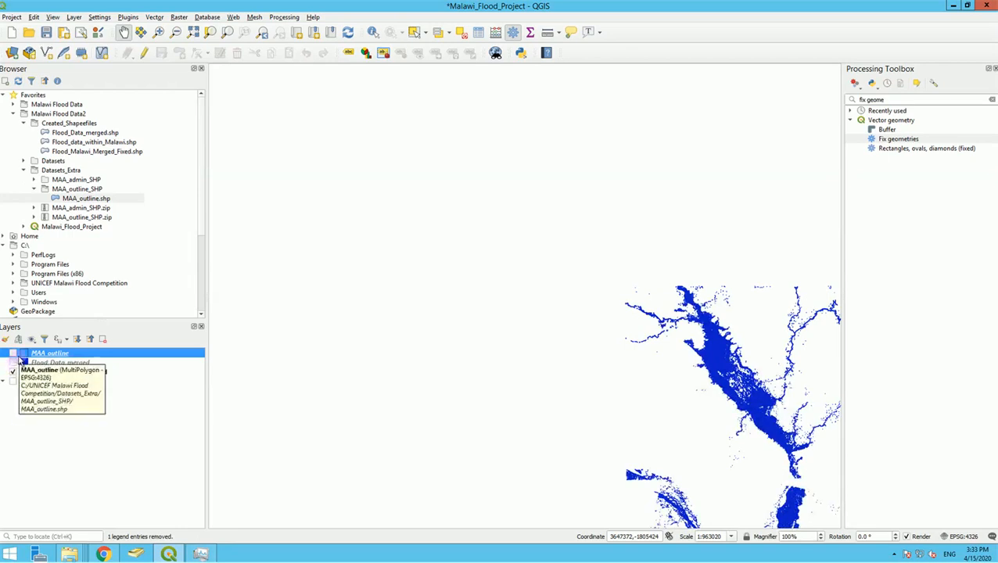
pyautogui.click(13, 353)
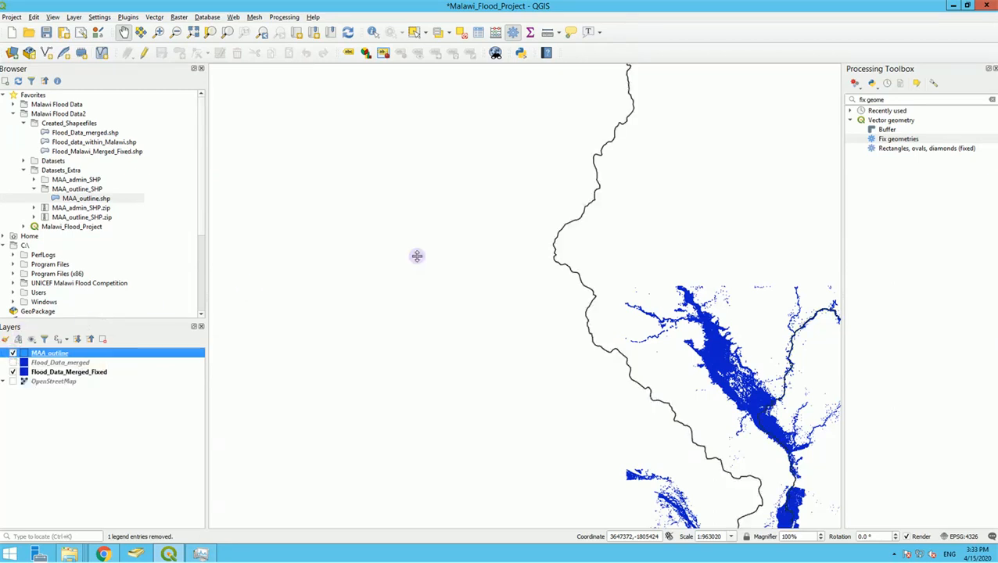
pyautogui.moveTo(677, 231)
pyautogui.mouseDown()
pyautogui.moveTo(330, 227)
pyautogui.moveTo(361, 222)
pyautogui.mouseUp()
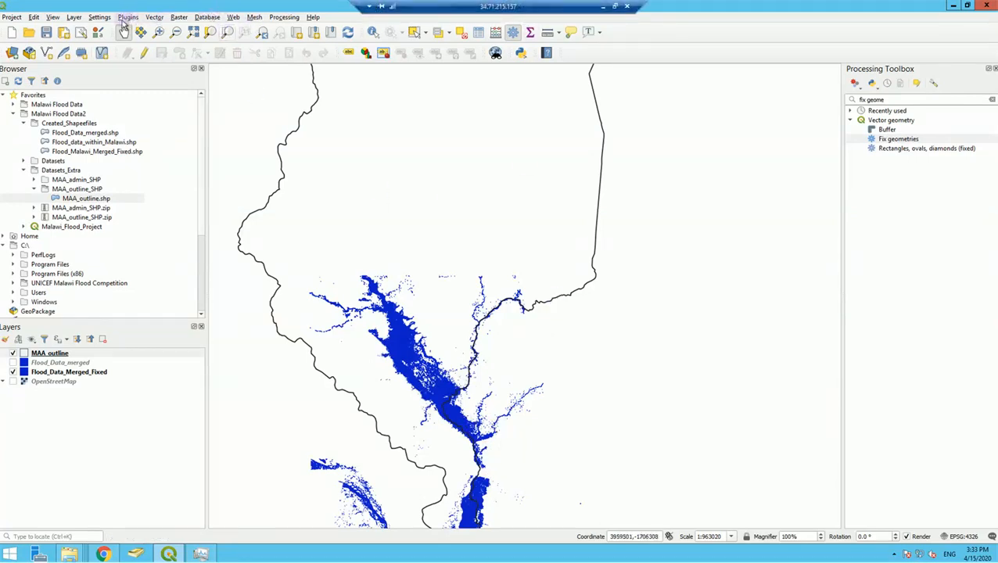
# - Set up a vector Difference with MAA_outline as the input layer and Flood_Data_Merged_Fixed as the overlay layer
pyautogui.click(154, 18)
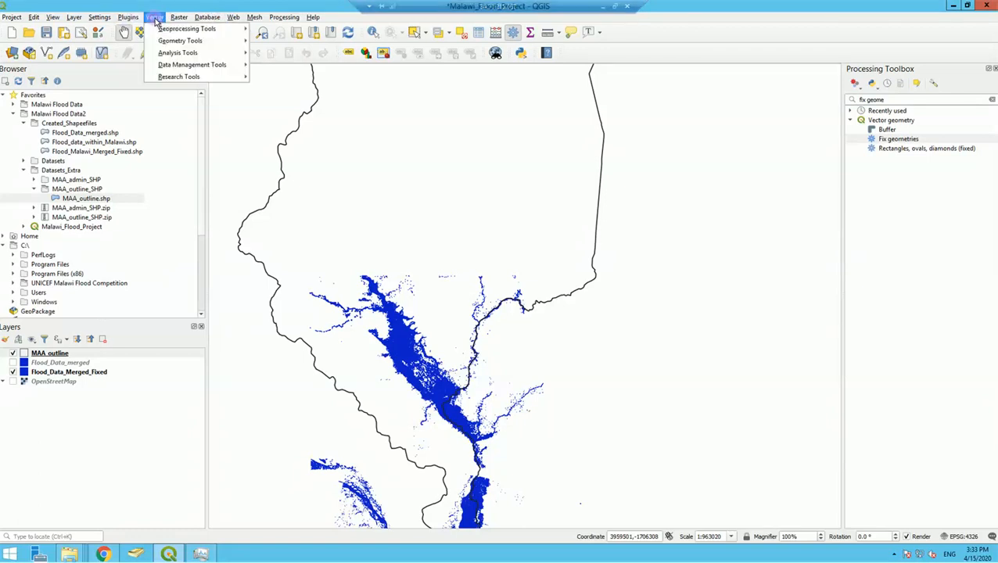
pyautogui.moveTo(169, 29)
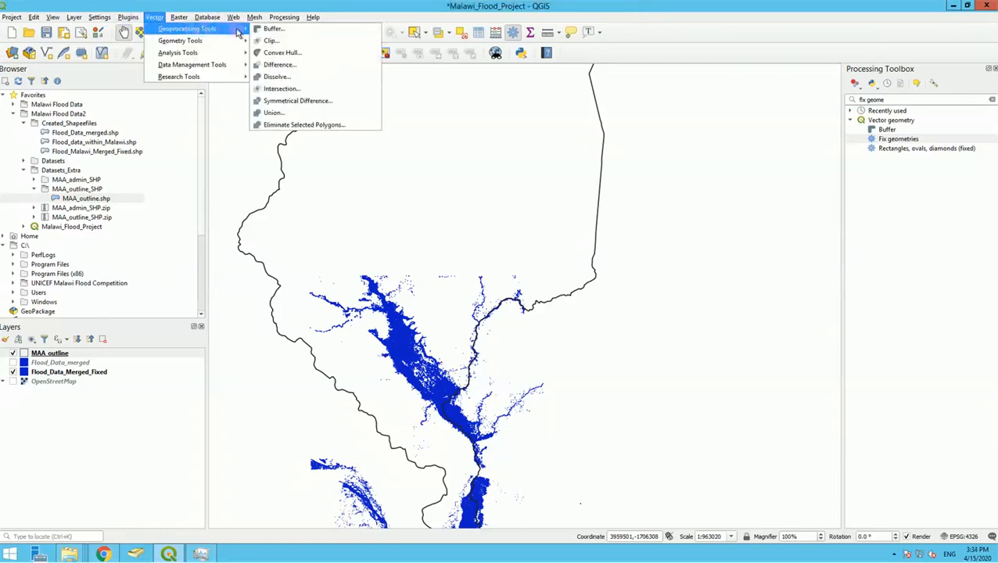
pyautogui.click(280, 66)
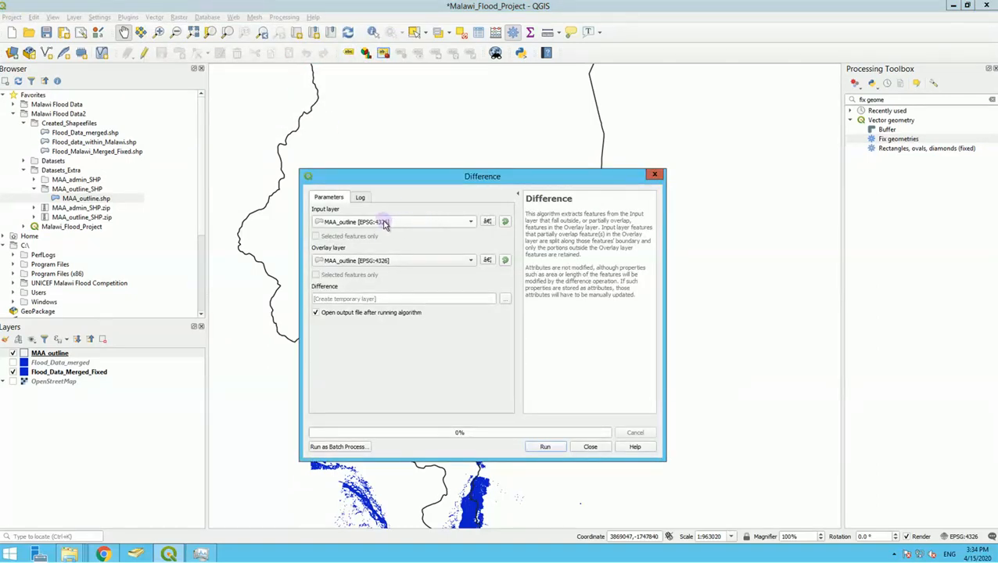
pyautogui.click(381, 261)
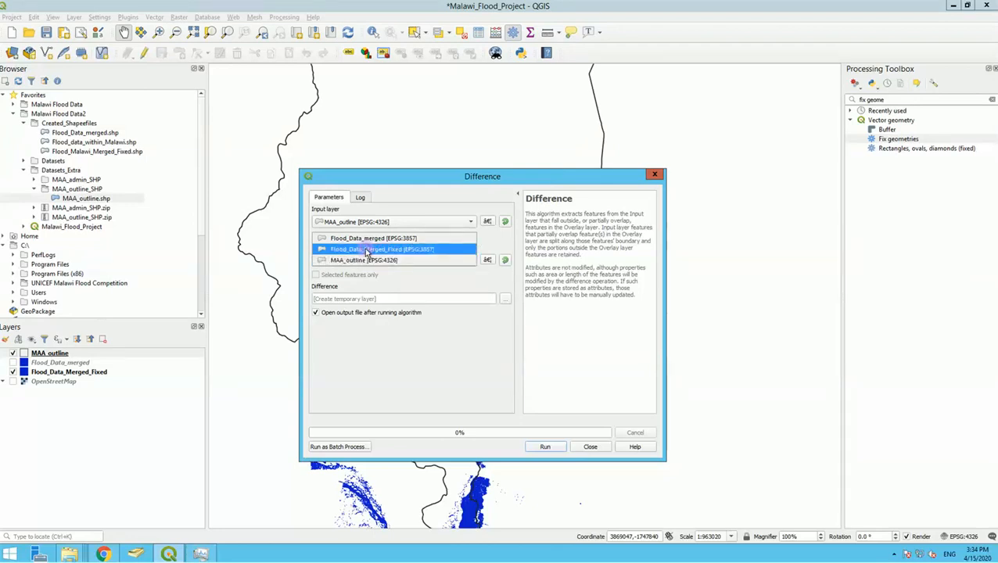
pyautogui.click(366, 251)
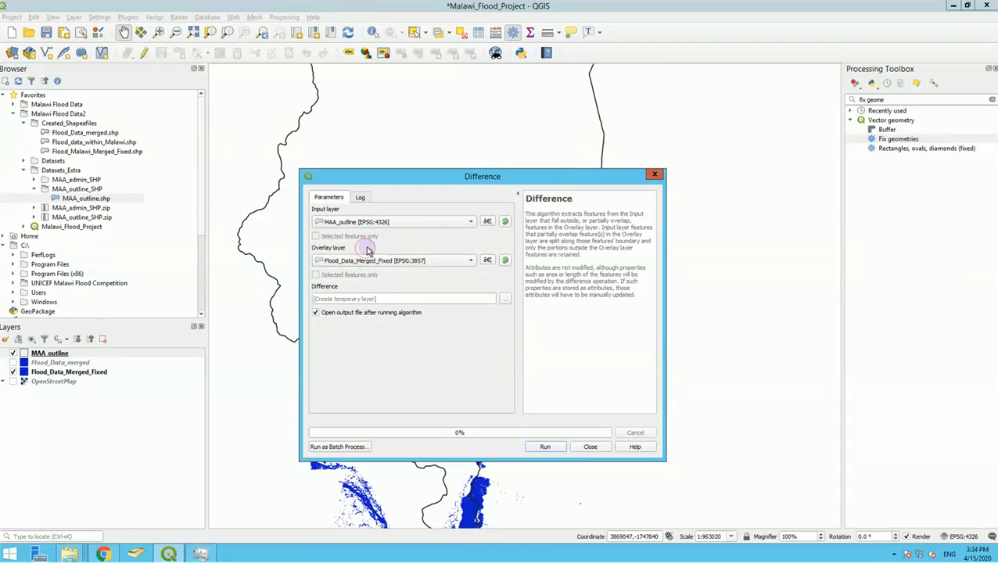
# - Try to choose Malawi_Flood_Area_Only.shp in the Created_Shapeefiles folder as the Difference output file
pyautogui.click(503, 300)
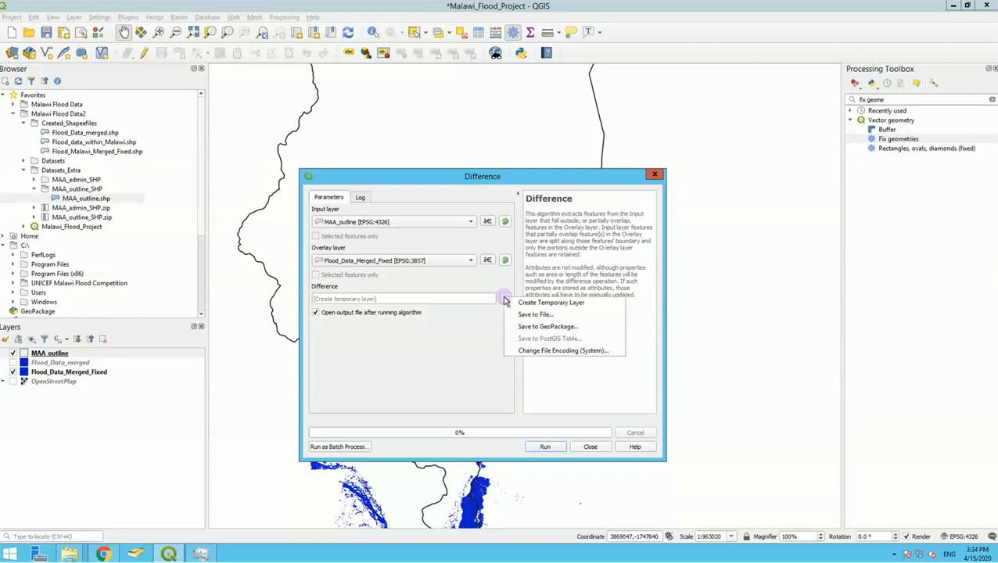
pyautogui.click(522, 317)
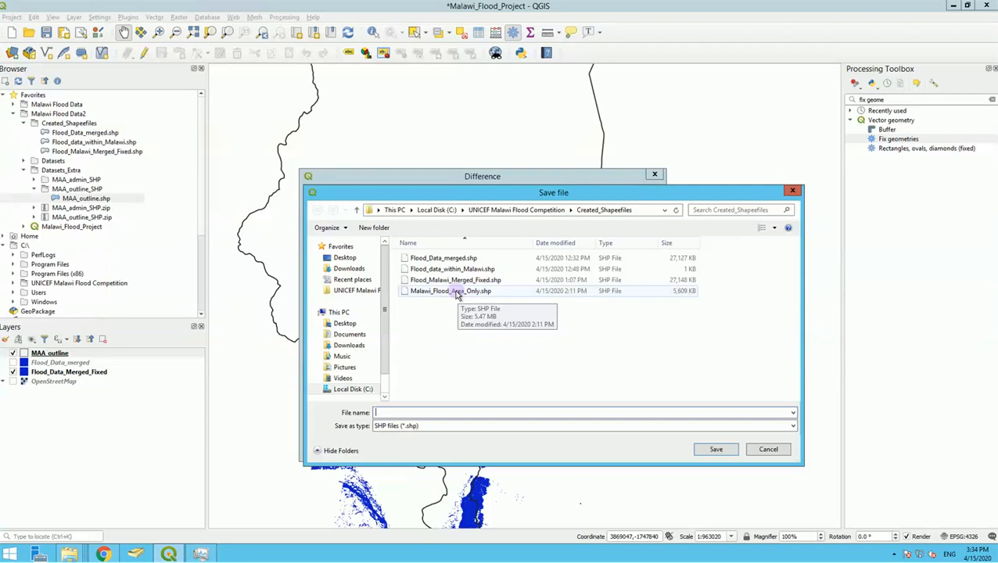
pyautogui.click(792, 193)
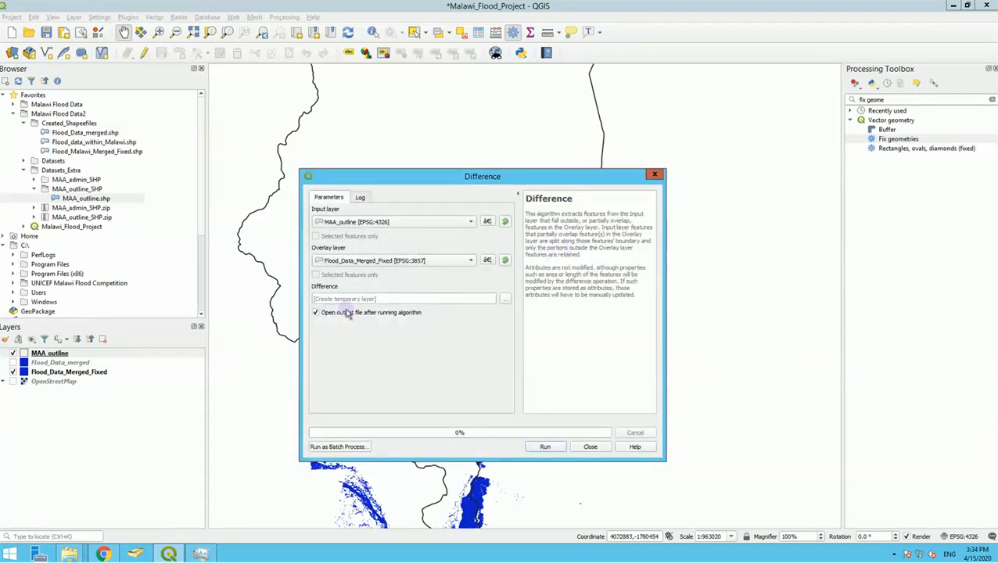
pyautogui.click(506, 303)
pyautogui.click(536, 319)
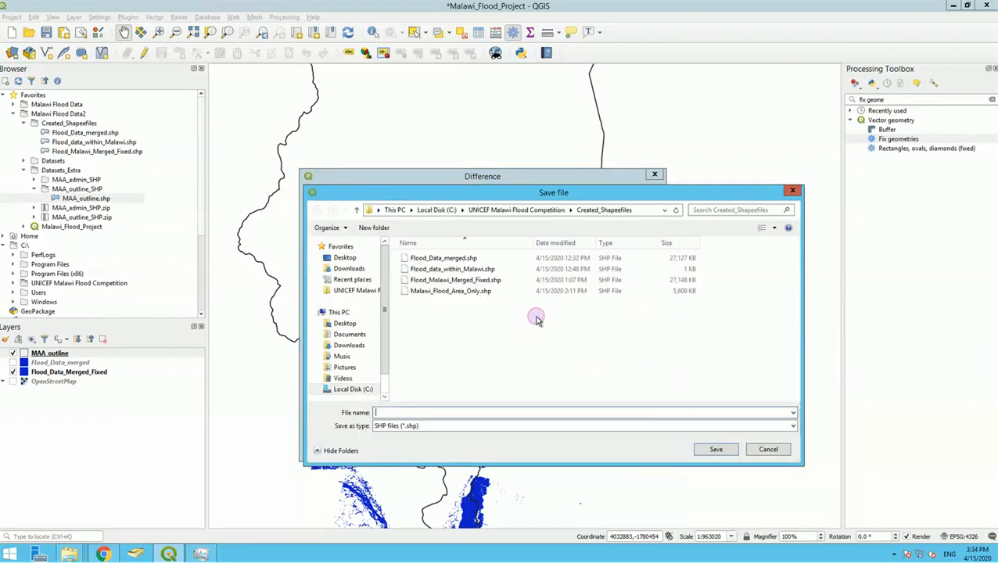
pyautogui.doubleClick(452, 290)
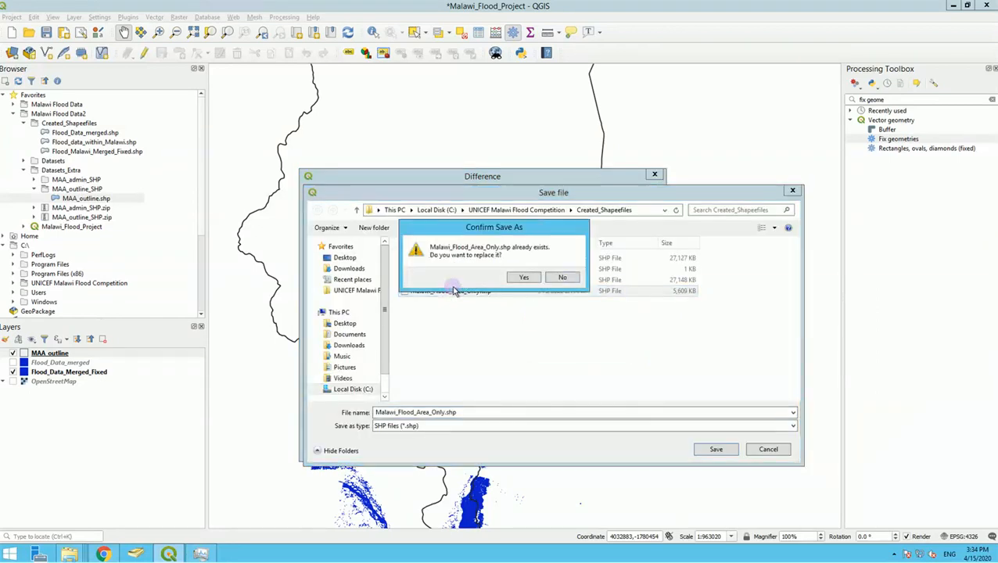
pyautogui.click(565, 278)
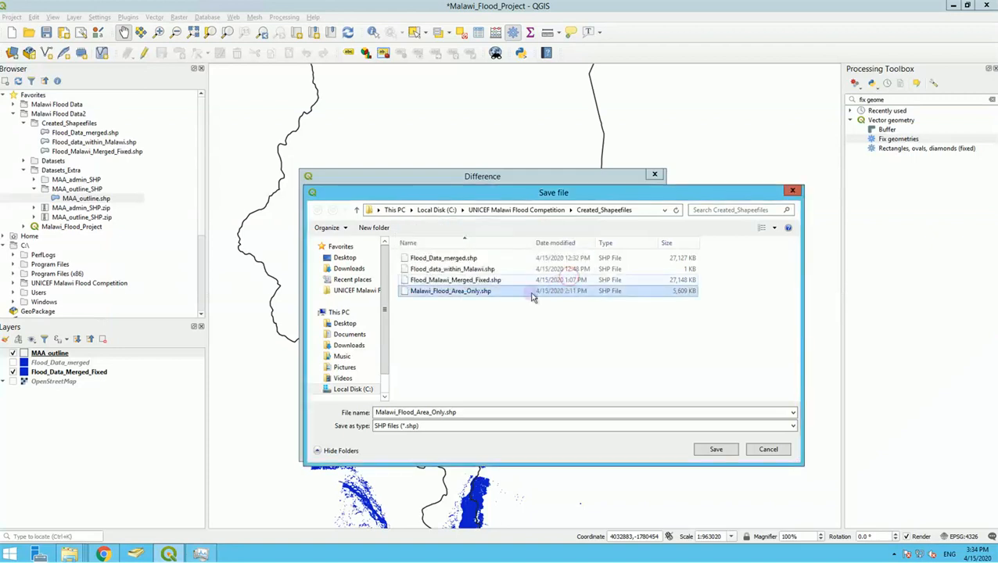
pyautogui.click(466, 292)
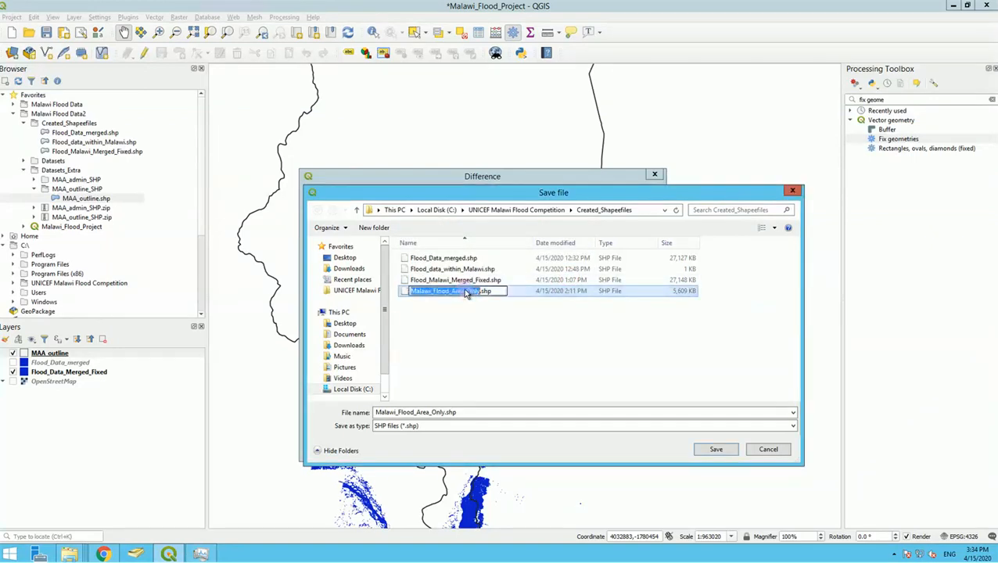
pyautogui.click(792, 191)
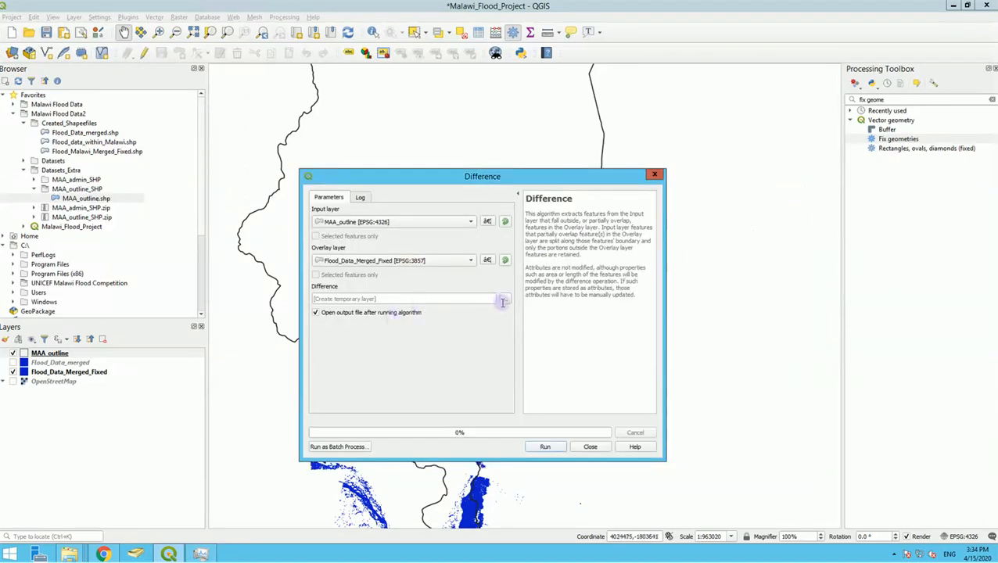
pyautogui.click(428, 298)
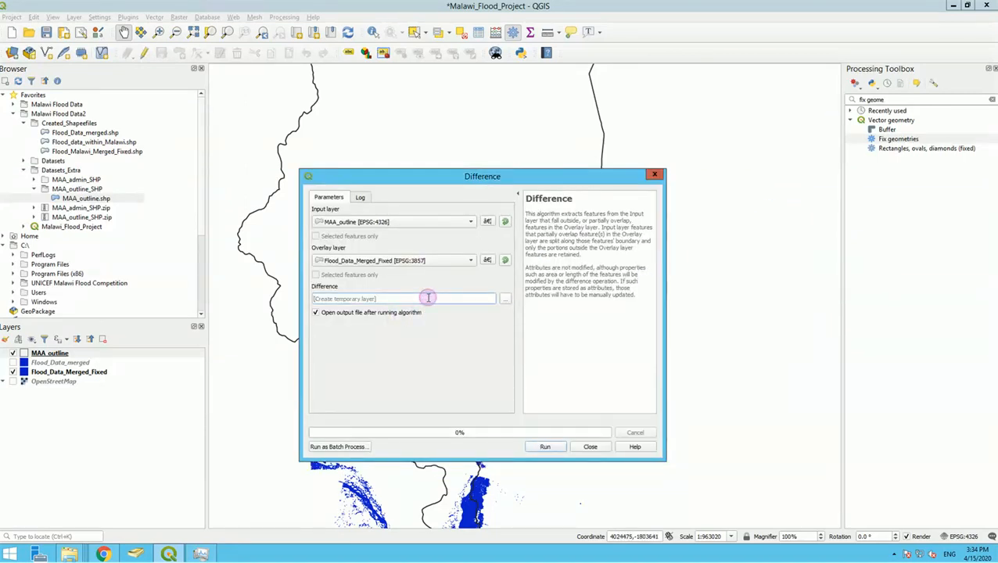
pyautogui.click(421, 367)
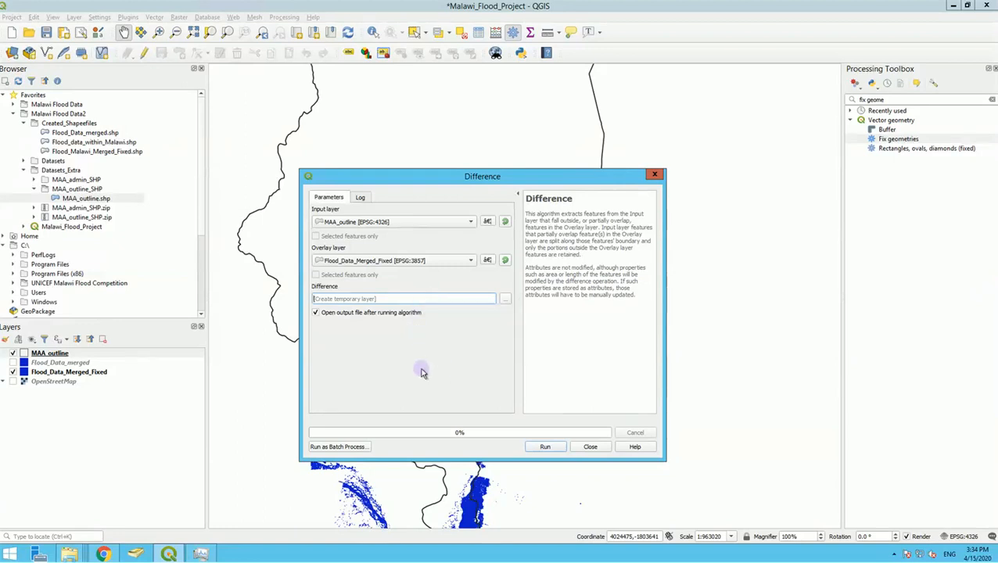
pyautogui.click(547, 419)
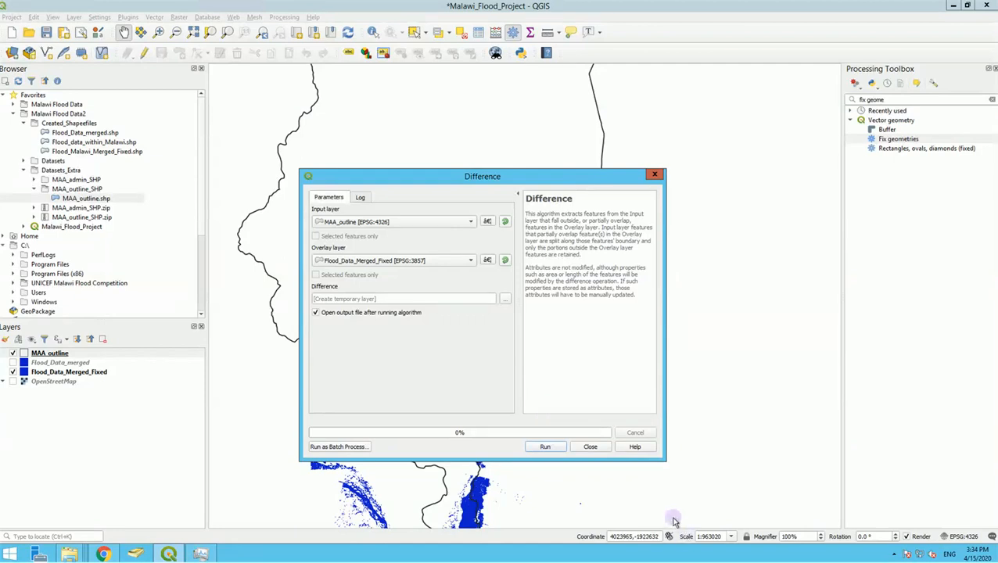
# - Examine the CPU and memory use of the running processes in Task Manager, and close the Difference tool without running it
pyautogui.rightClick(647, 558)
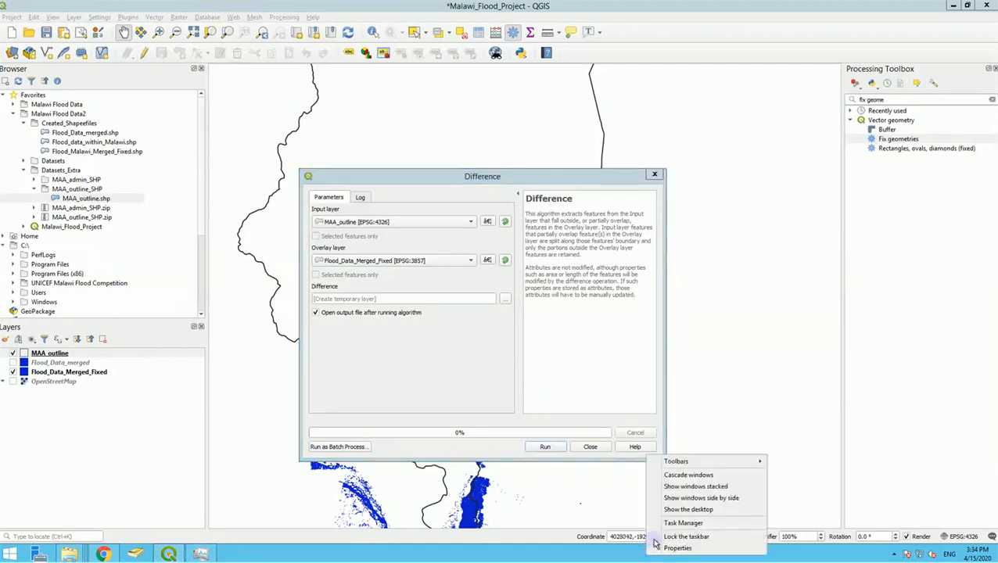
pyautogui.click(683, 523)
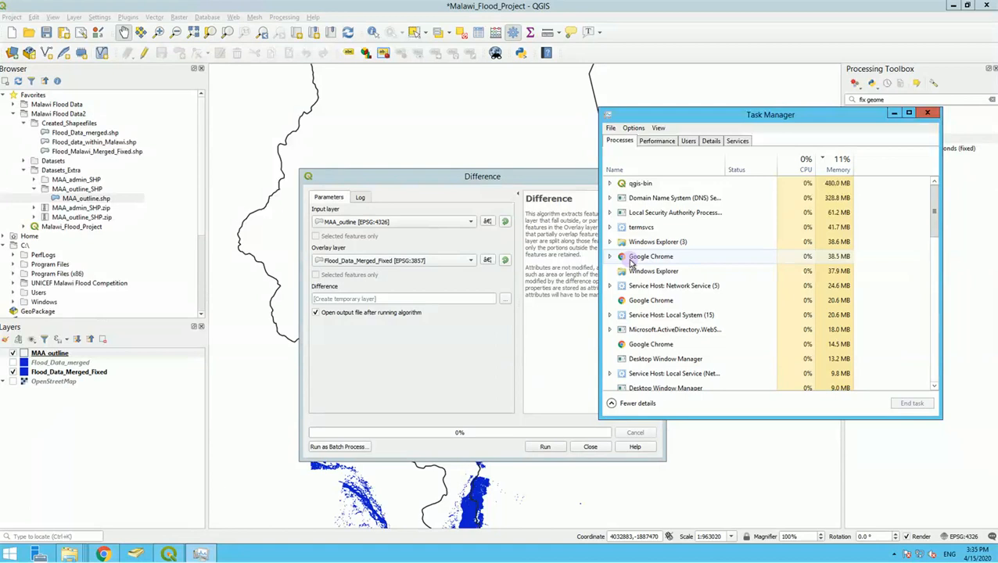
pyautogui.click(927, 115)
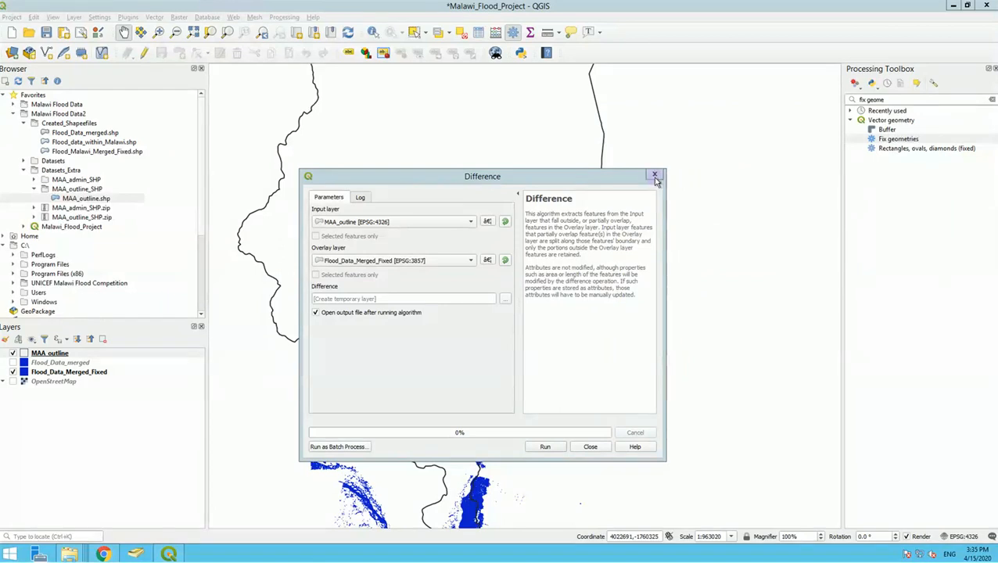
pyautogui.click(656, 177)
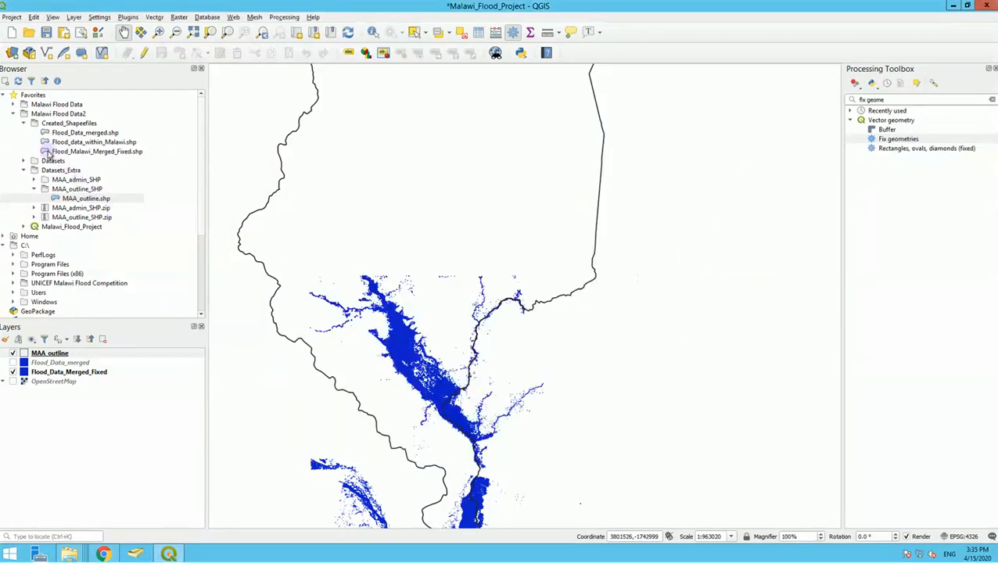
# - Refresh the file listing for Malawi Flood Data2 and add Malawi_Flood_Area_Only.shp from Created_Shapeefiles to the map
pyautogui.click(24, 171)
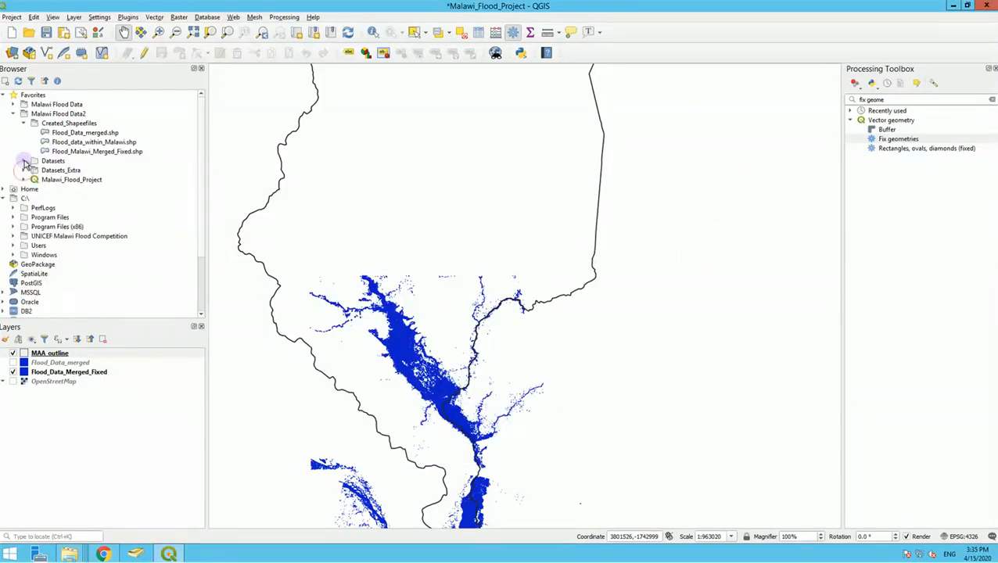
pyautogui.click(45, 115)
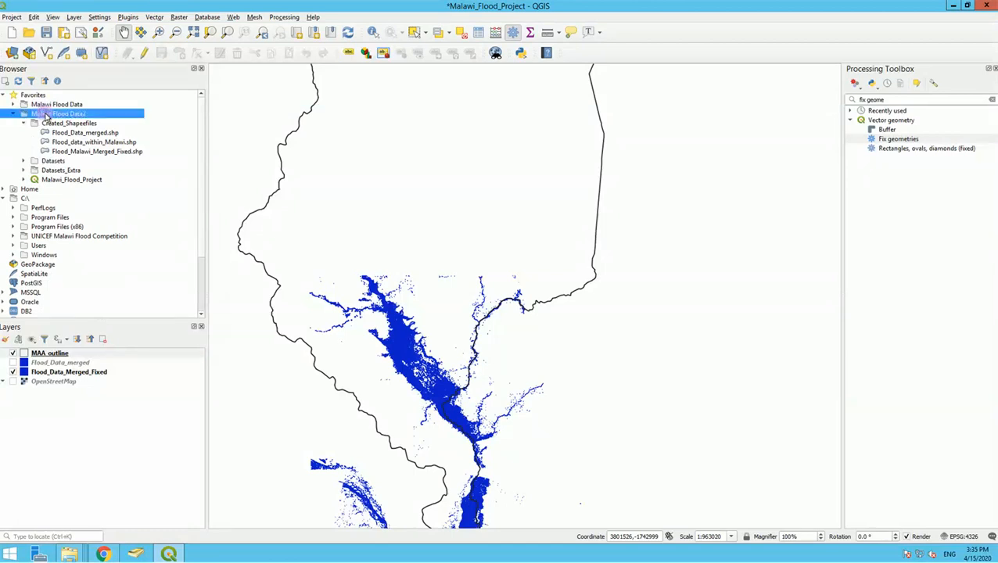
pyautogui.click(18, 83)
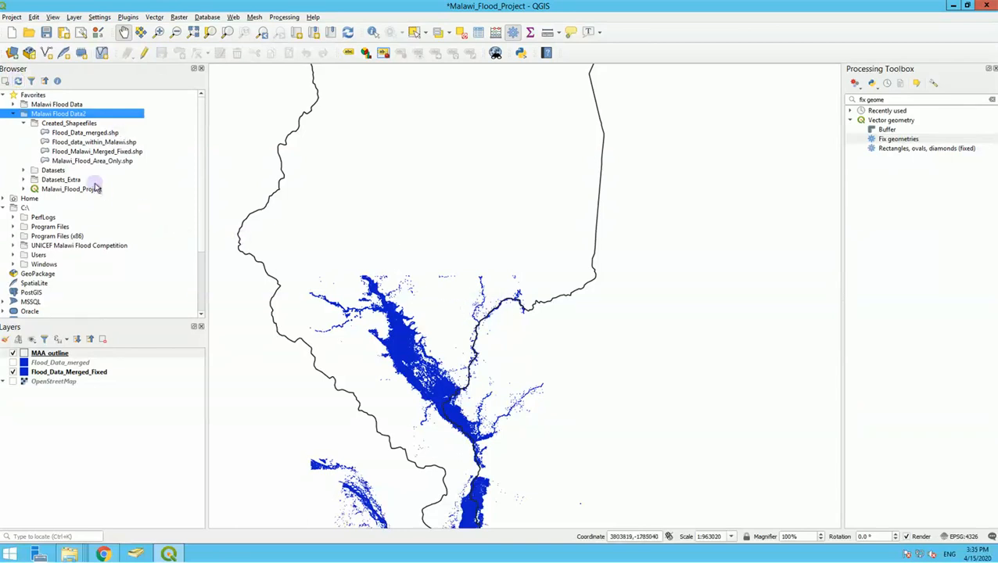
pyautogui.click(75, 161)
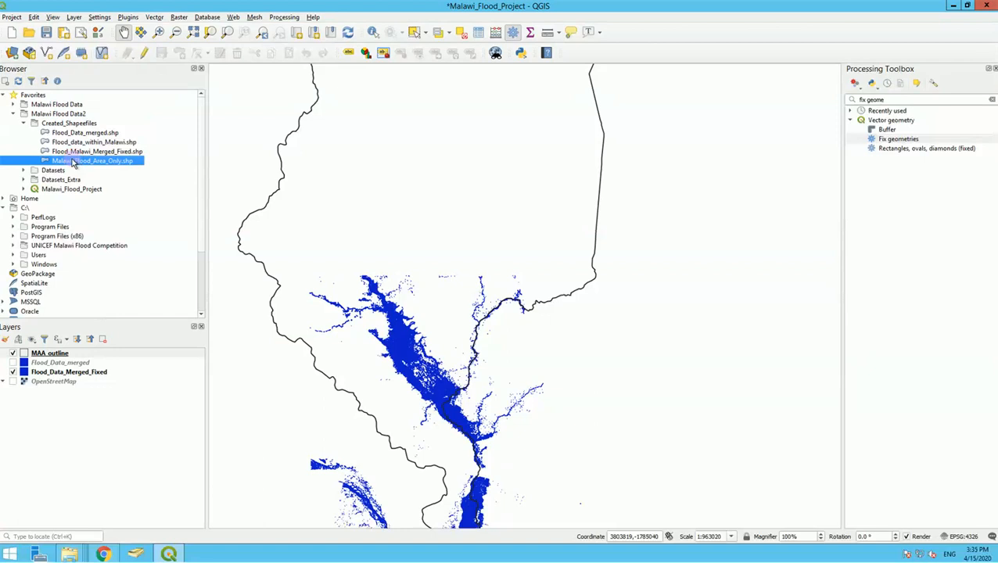
pyautogui.doubleClick(71, 161)
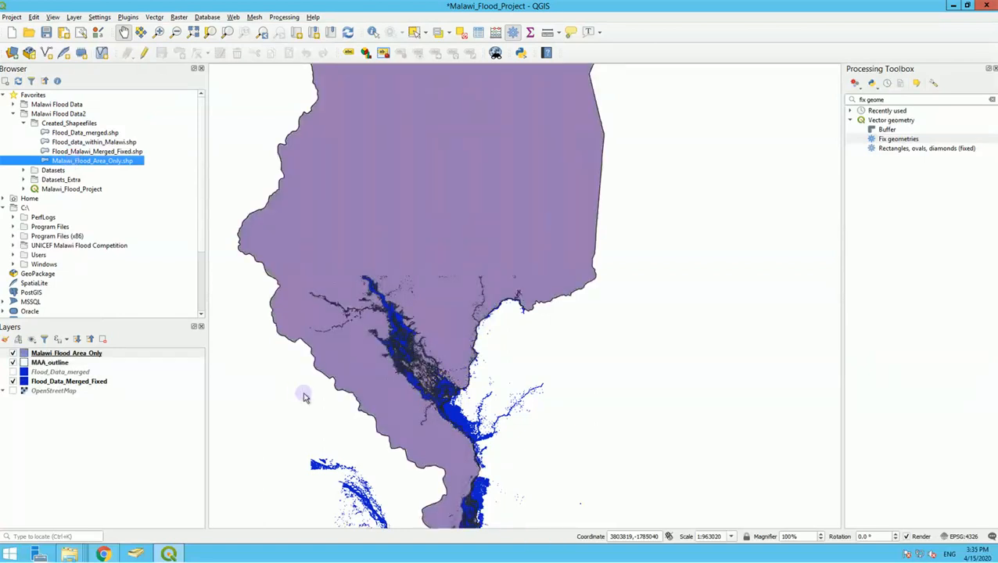
pyautogui.moveTo(404, 280); pyautogui.dragTo(409, 166)
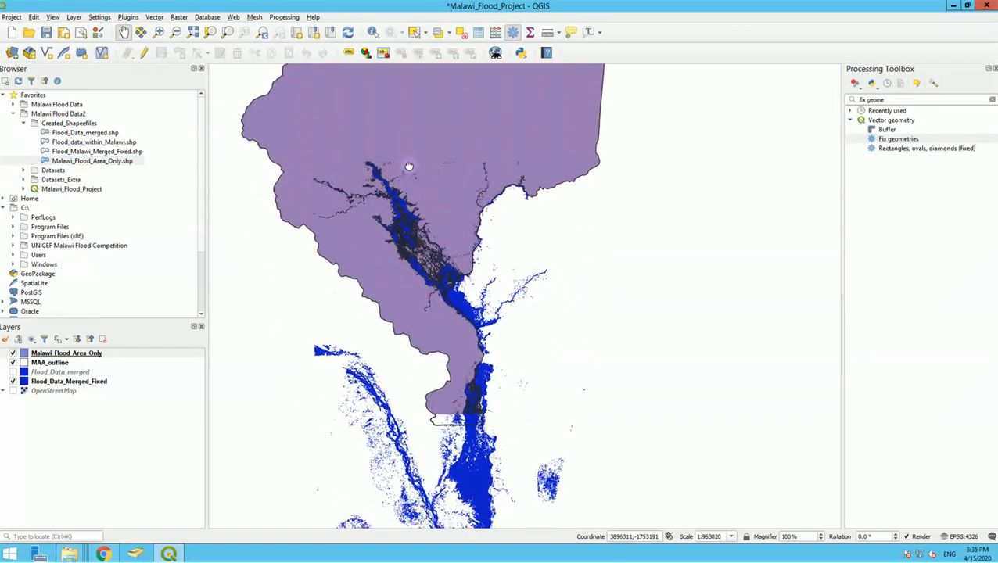
# - Hide the MAA_outline and Flood_Data_Merged_Fixed layers so that only Malawi_Flood_Area_Only is drawn on the map
pyautogui.click(12, 363)
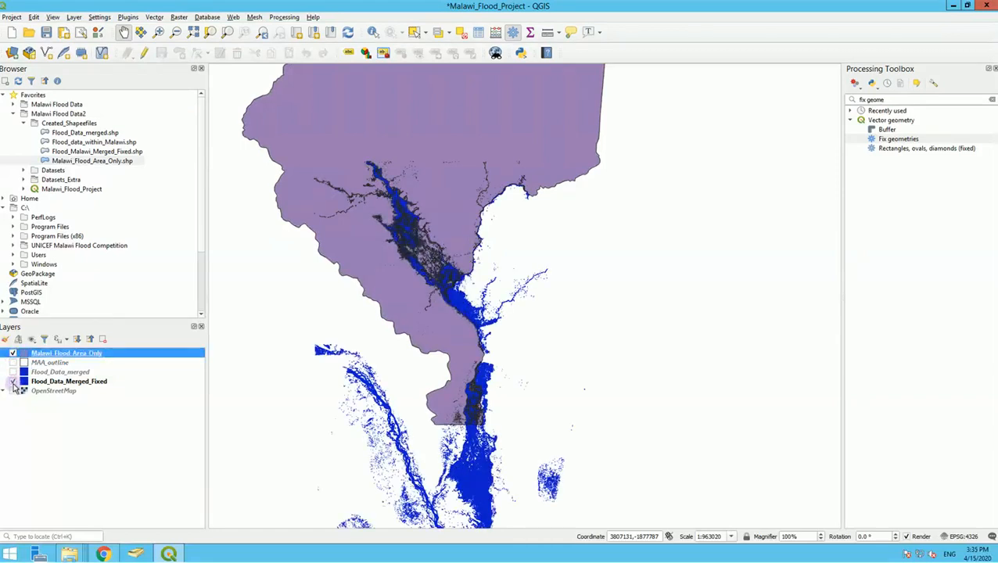
pyautogui.click(13, 382)
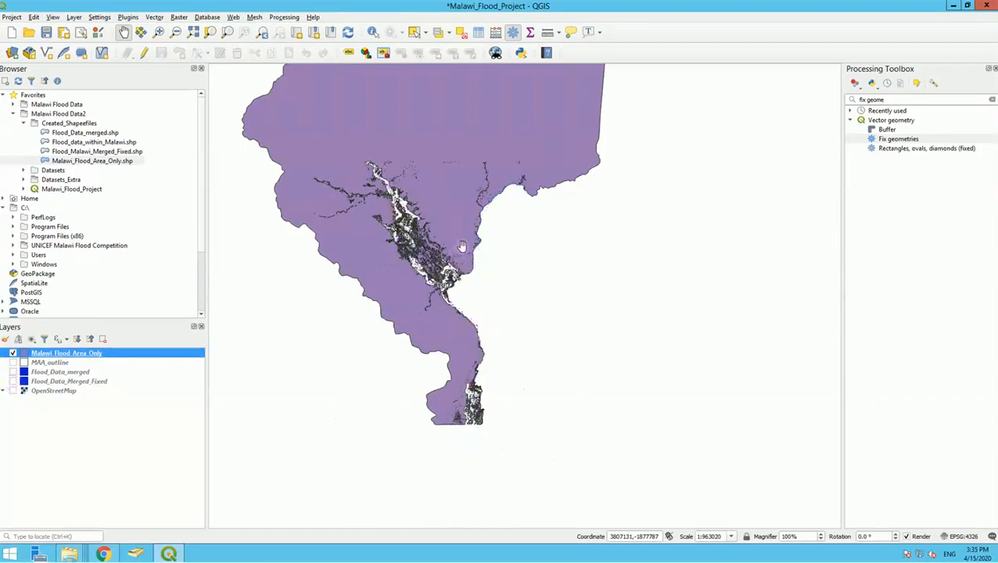
pyautogui.moveTo(553, 211); pyautogui.dragTo(540, 262)
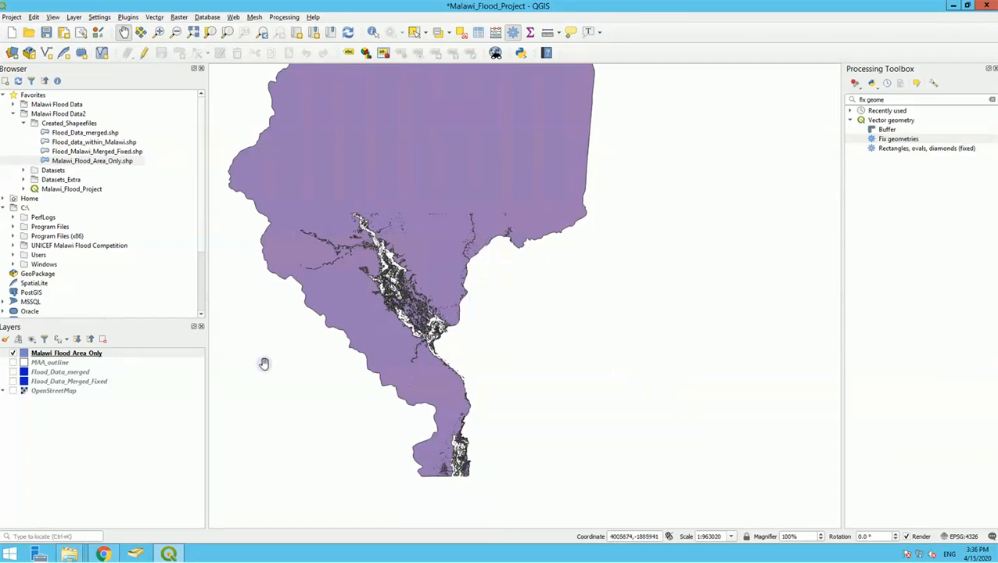
# - Set the simple fill style of the Malawi_Flood_Area_Only layer to No Brush and apply it
pyautogui.rightClick(37, 356)
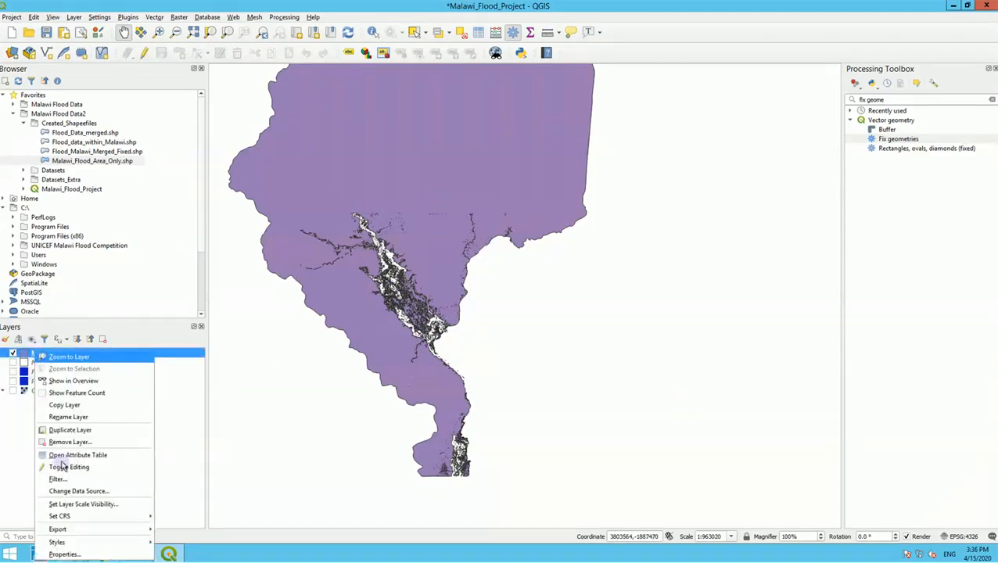
pyautogui.click(67, 556)
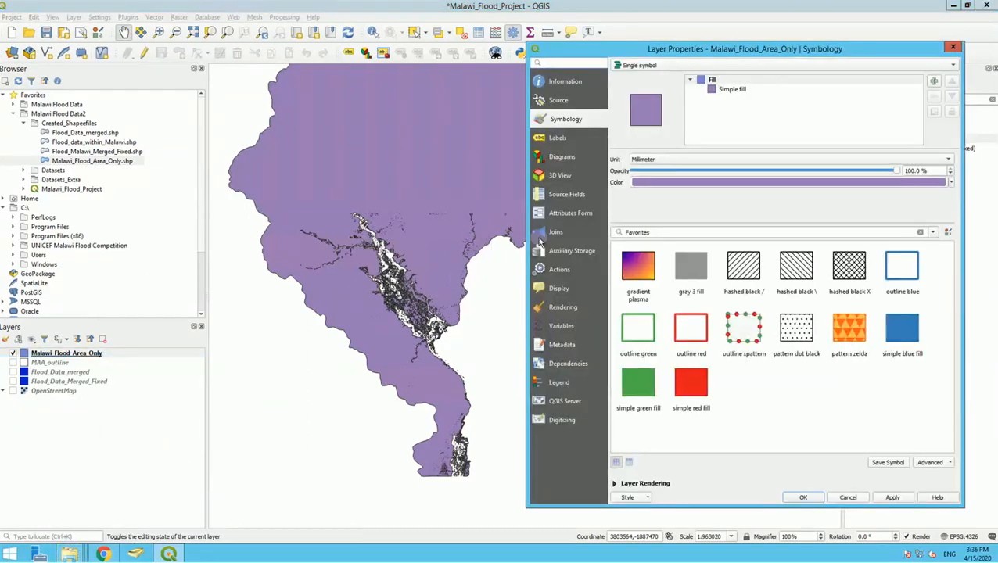
pyautogui.click(732, 89)
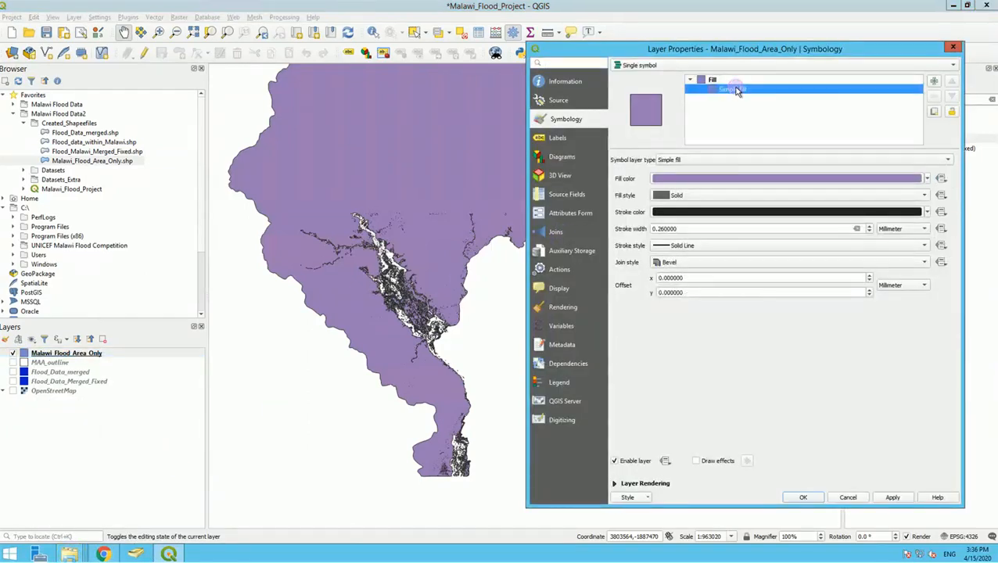
pyautogui.click(712, 177)
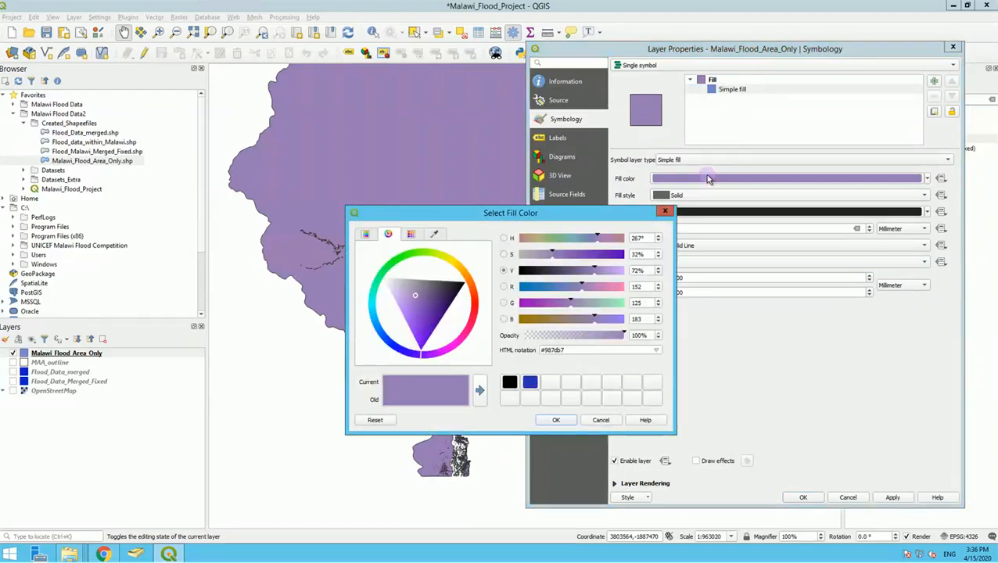
pyautogui.click(666, 212)
pyautogui.click(671, 194)
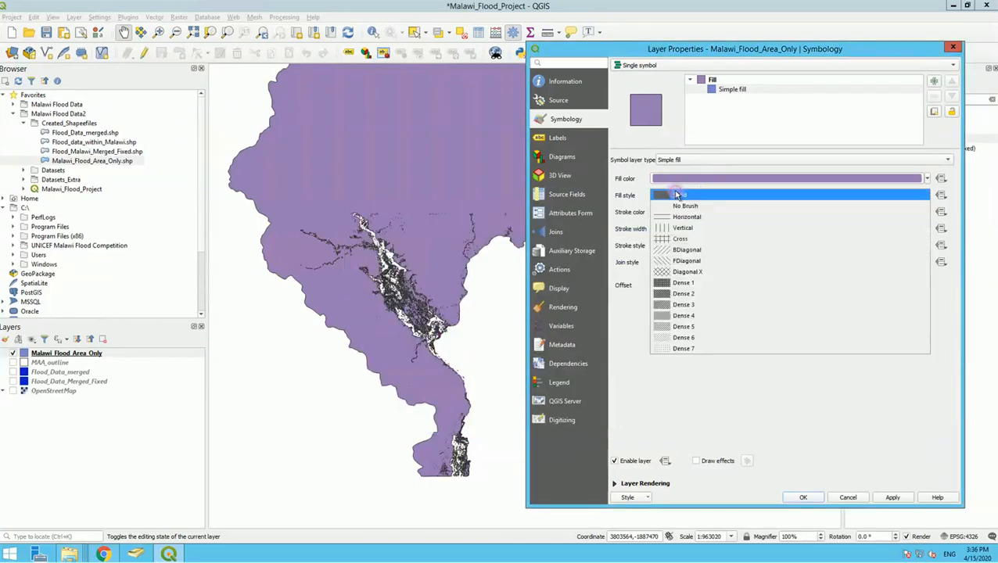
pyautogui.click(675, 207)
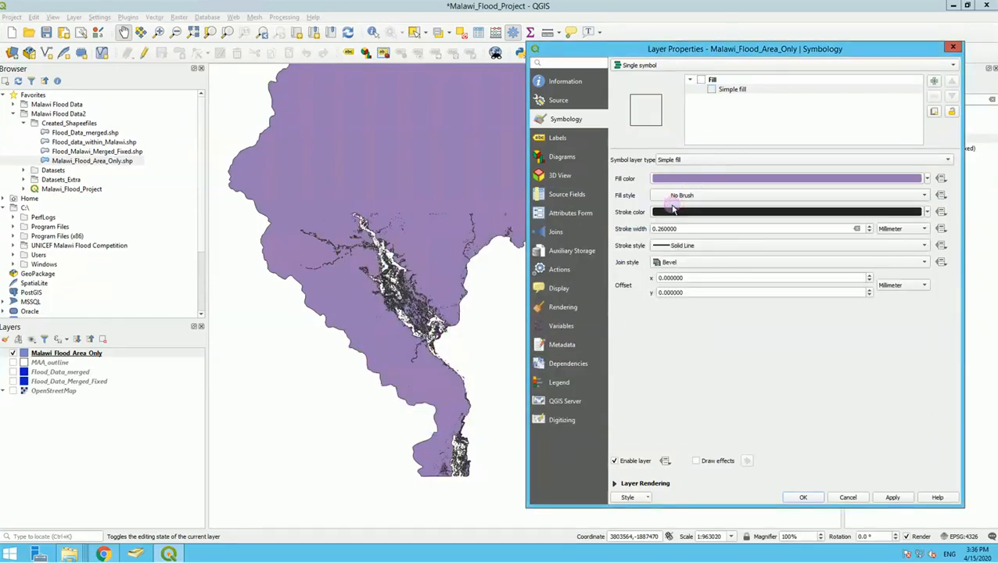
pyautogui.click(890, 499)
pyautogui.click(803, 500)
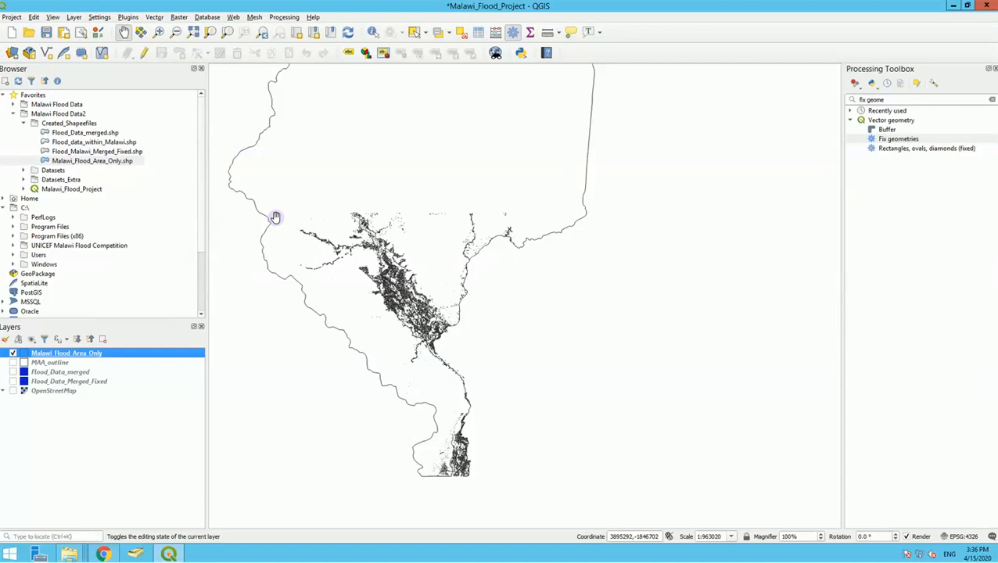
# - Give the Malawi_Flood_Area_Only simple fill the saved blue stroke color and a stroke width of 0.4 millimeters
pyautogui.rightClick(63, 350)
pyautogui.click(116, 553)
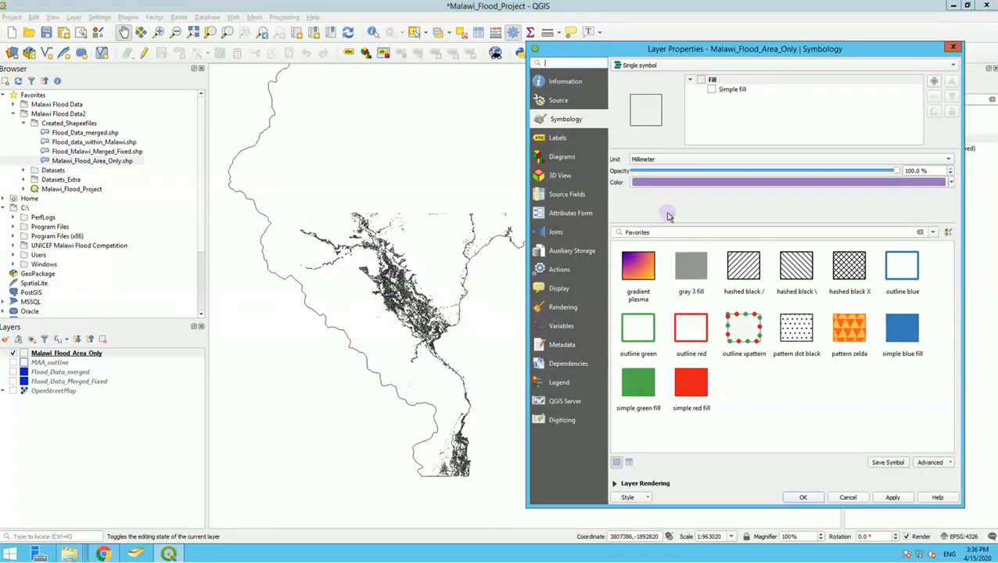
pyautogui.click(715, 90)
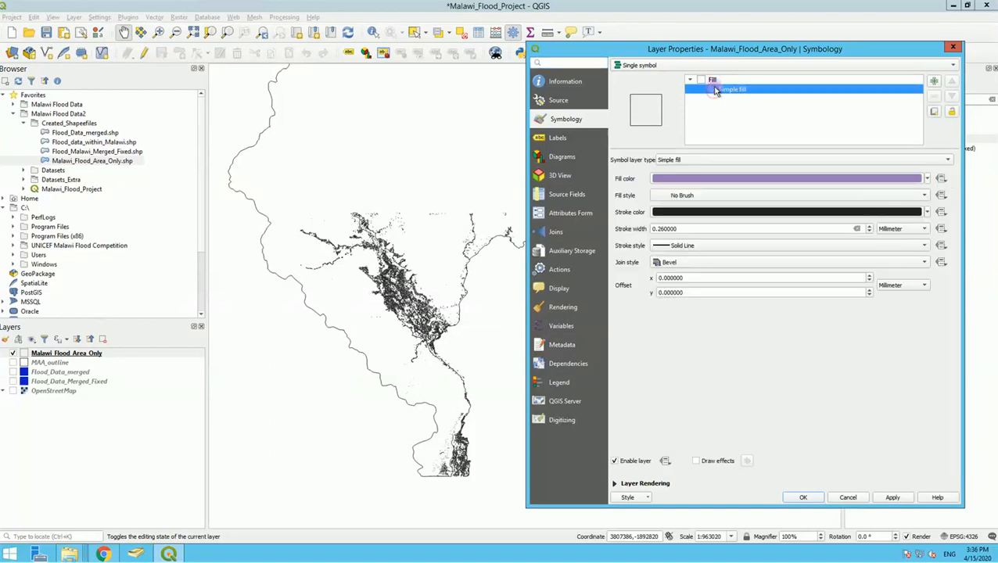
pyautogui.click(684, 209)
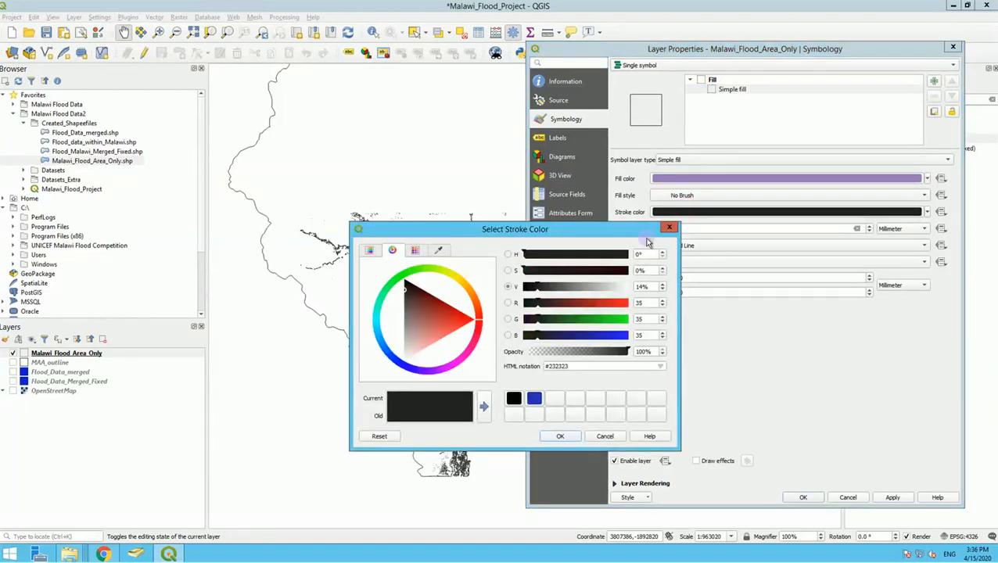
pyautogui.click(534, 399)
pyautogui.click(557, 437)
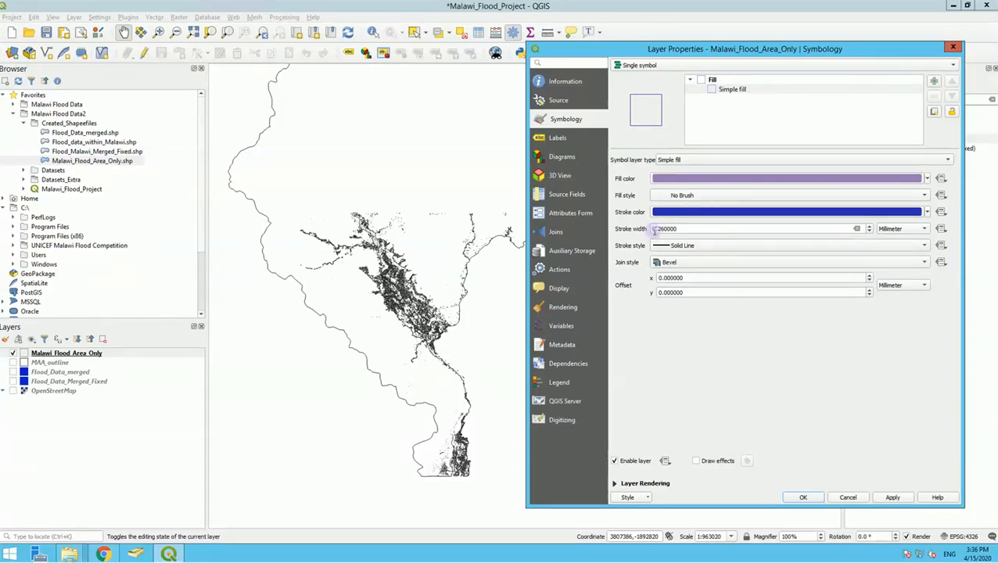
pyautogui.moveTo(659, 229); pyautogui.dragTo(665, 230)
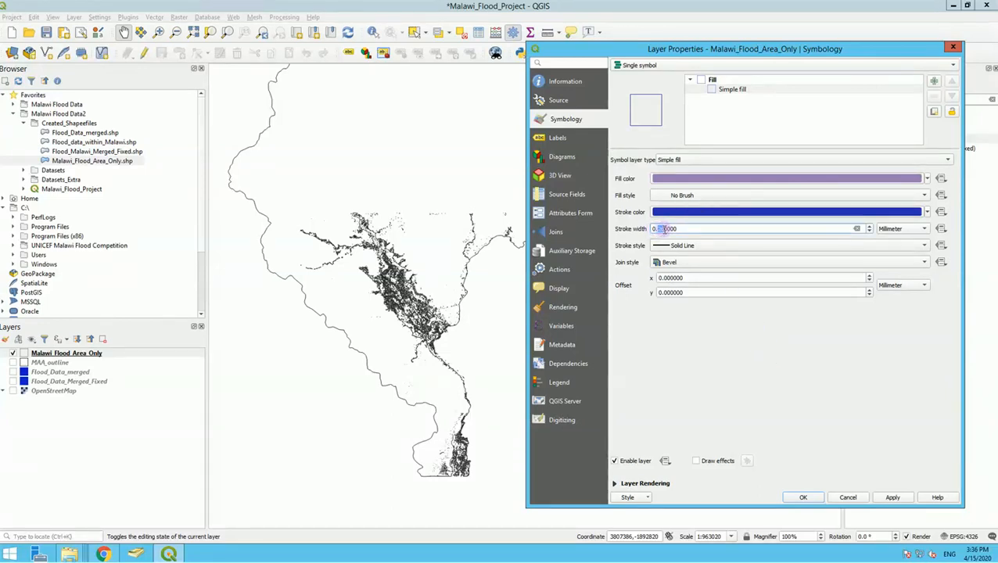
pyautogui.write('4')
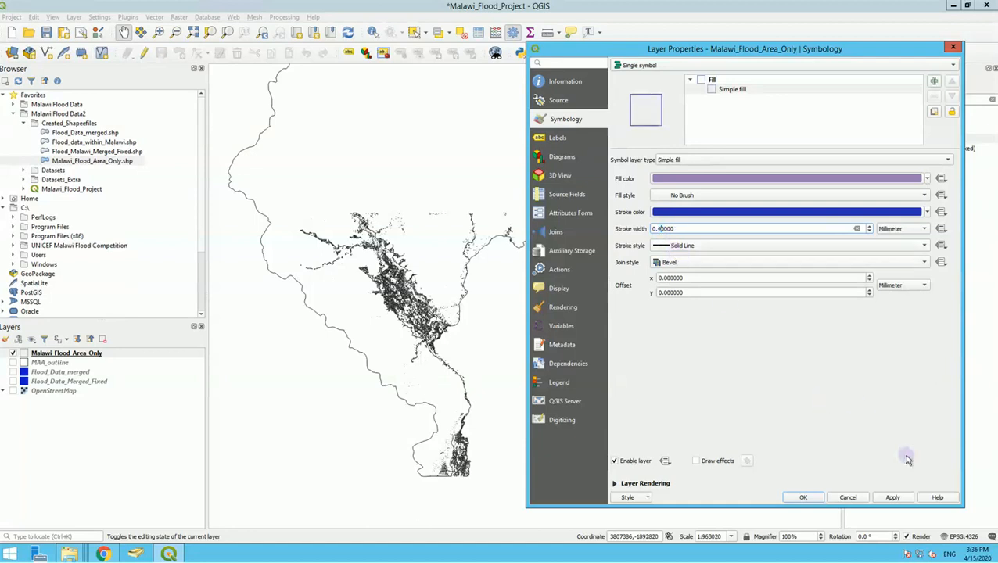
pyautogui.click(893, 499)
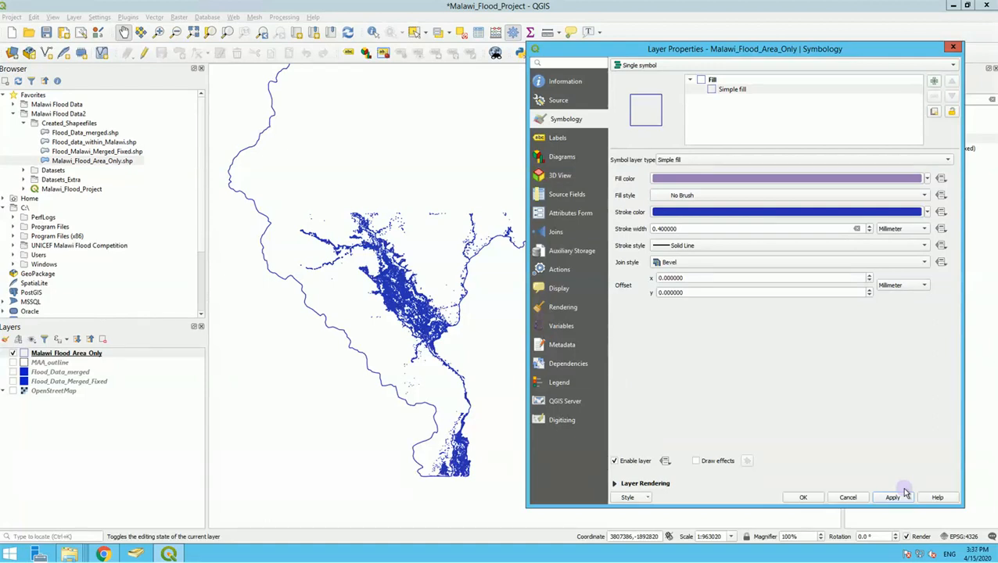
pyautogui.click(802, 499)
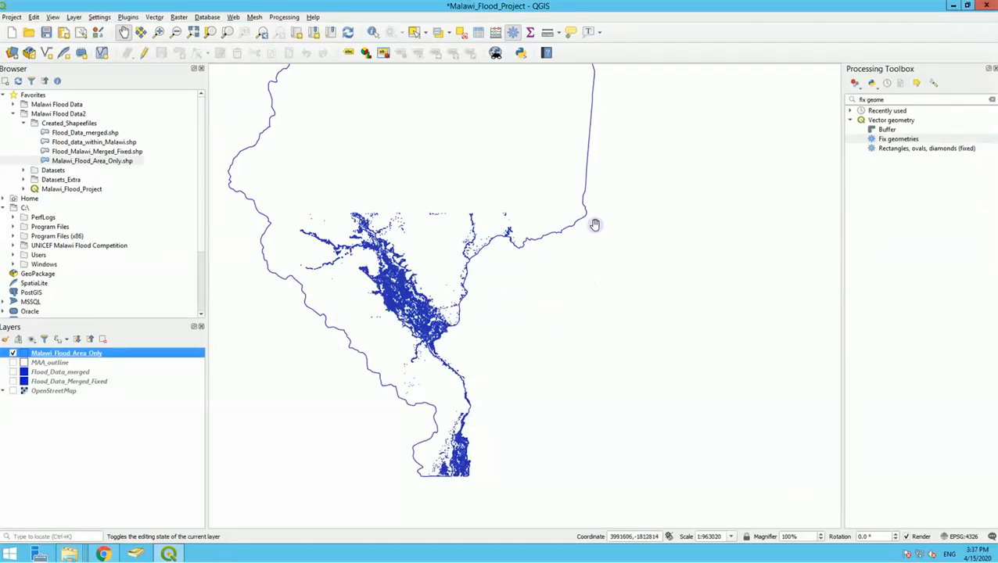
# - Show the MAA_outline layer again and place it above Malawi_Flood_Area_Only in the layer order
pyautogui.click(19, 364)
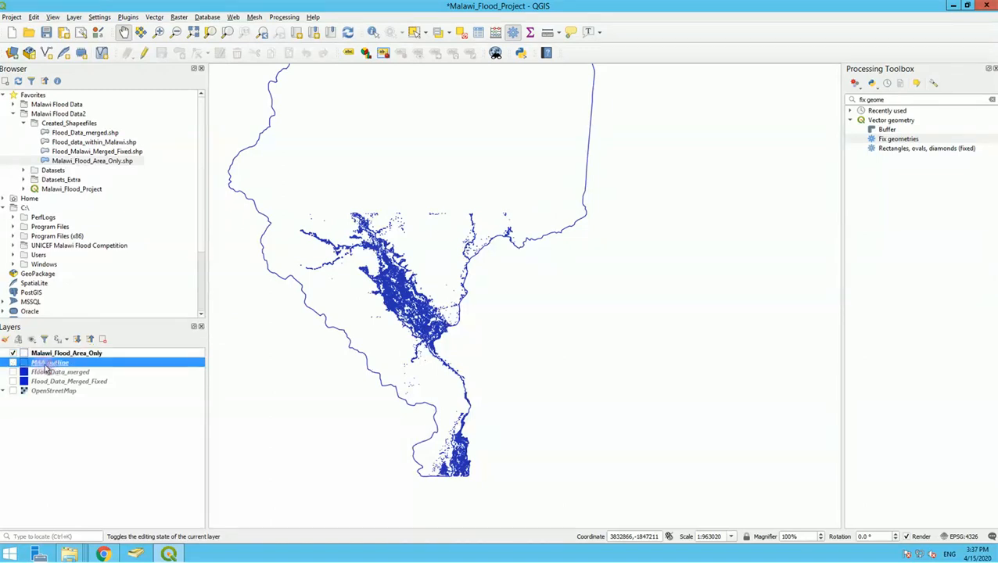
pyautogui.click(12, 363)
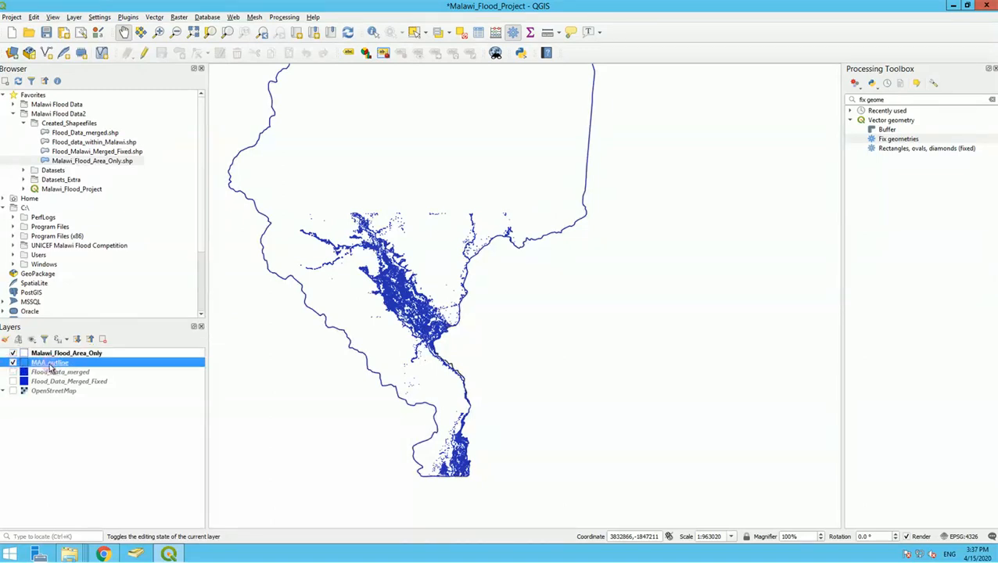
pyautogui.moveTo(59, 370); pyautogui.dragTo(63, 354)
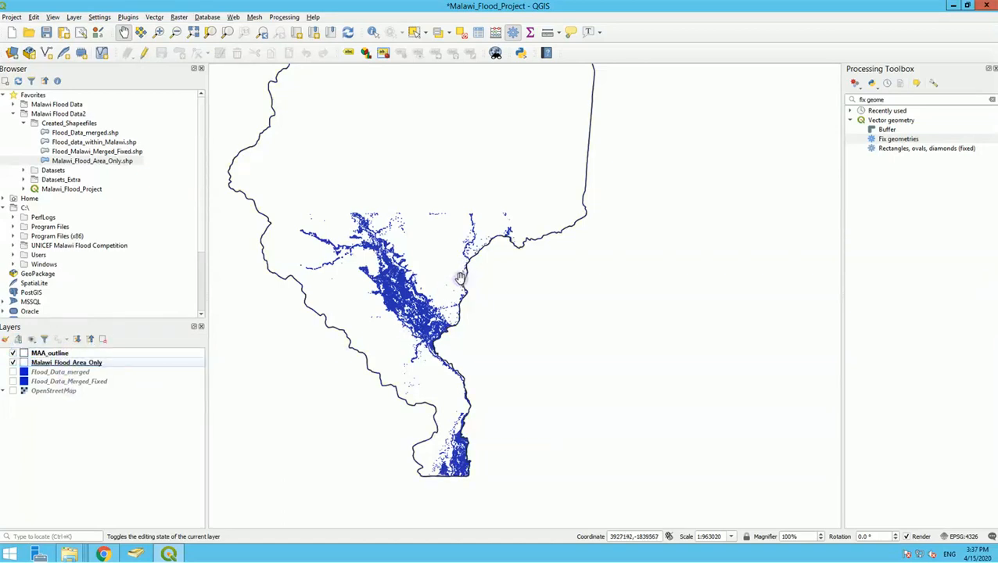
pyautogui.moveTo(417, 240); pyautogui.dragTo(506, 247)
pyautogui.scroll(-1, 506, 246)
pyautogui.scroll(1, 506, 247)
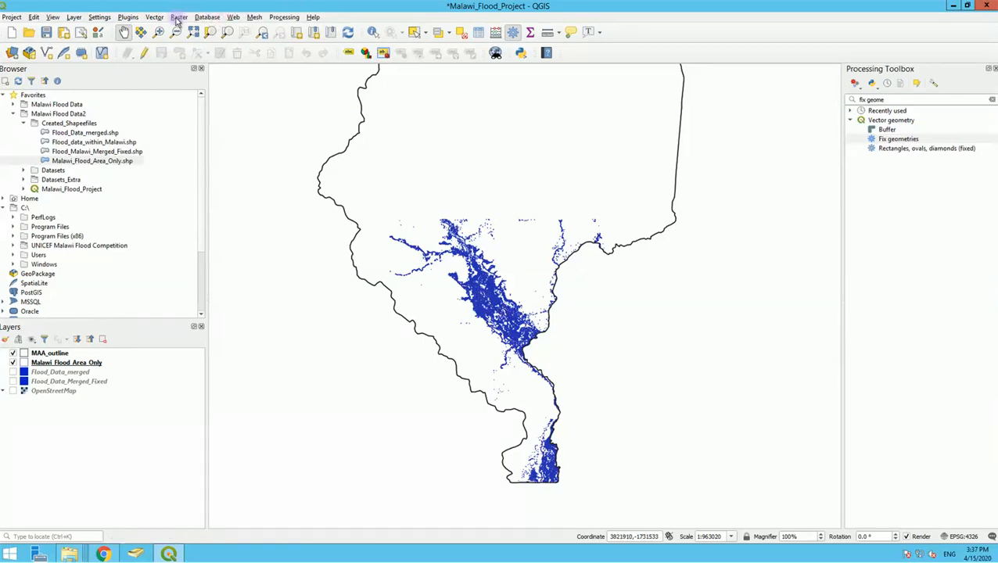
# - Add the Google Streets basemap through the OpenLayers plugin and dismiss the Python error message
pyautogui.click(232, 17)
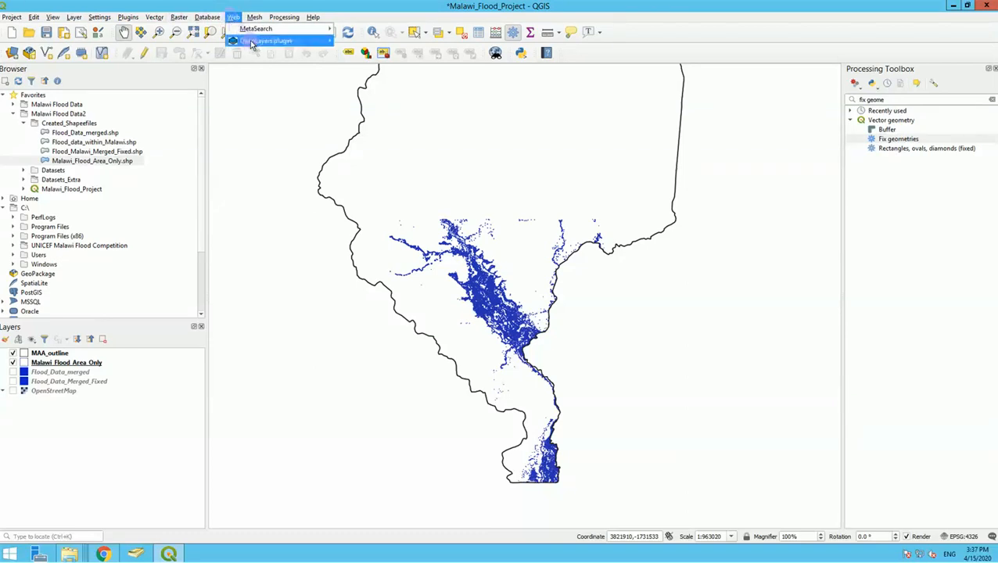
pyautogui.moveTo(251, 43)
pyautogui.moveTo(367, 66)
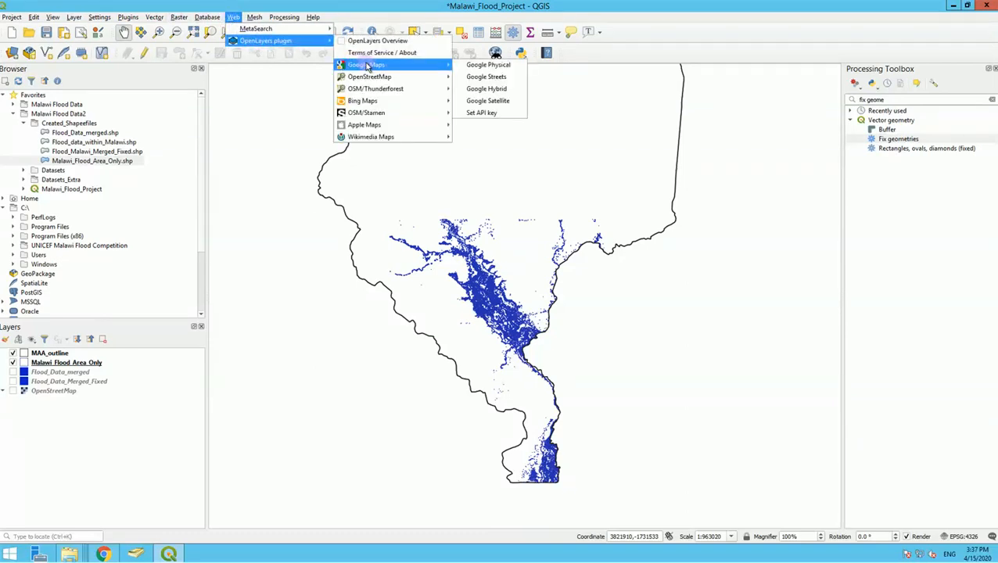
pyautogui.click(493, 76)
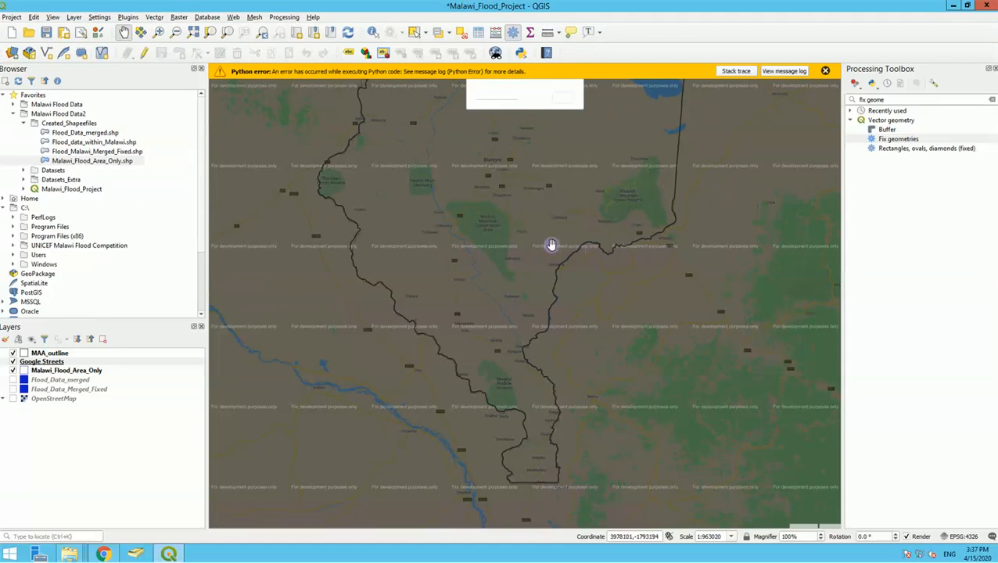
pyautogui.click(825, 70)
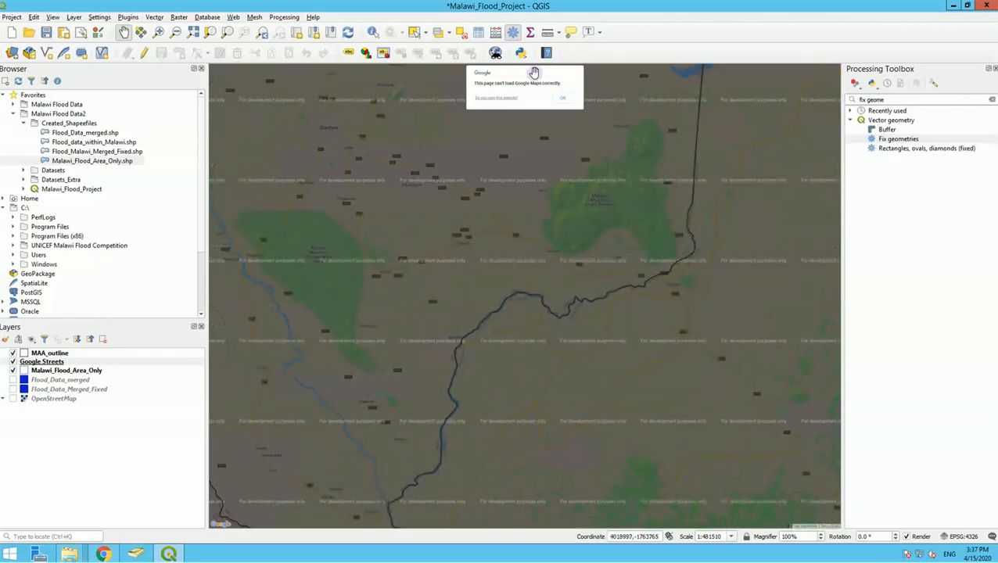
# - Add the OpenStreetMap basemap through the OpenLayers plugin and place it below the flood data layers
pyautogui.click(234, 18)
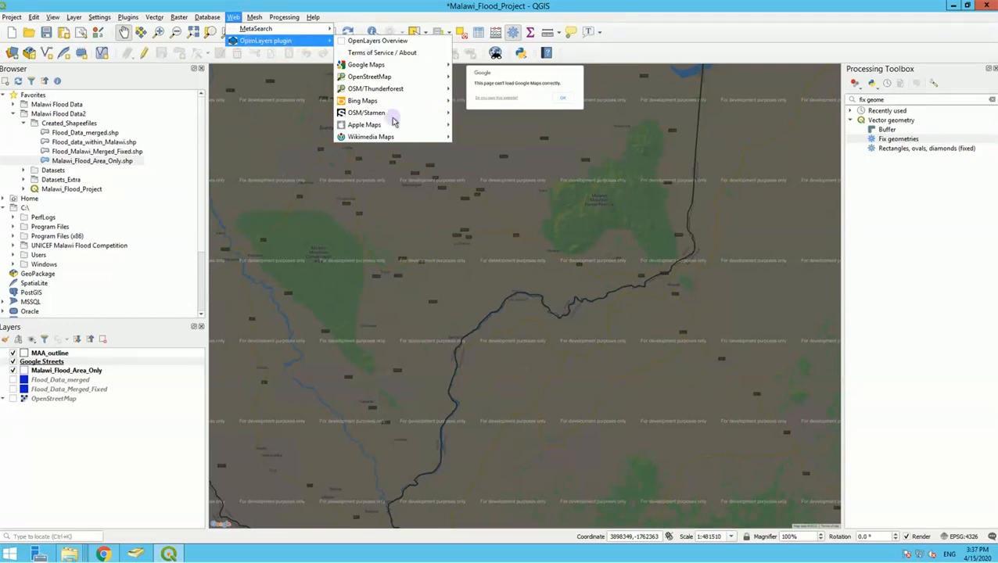
pyautogui.moveTo(395, 104)
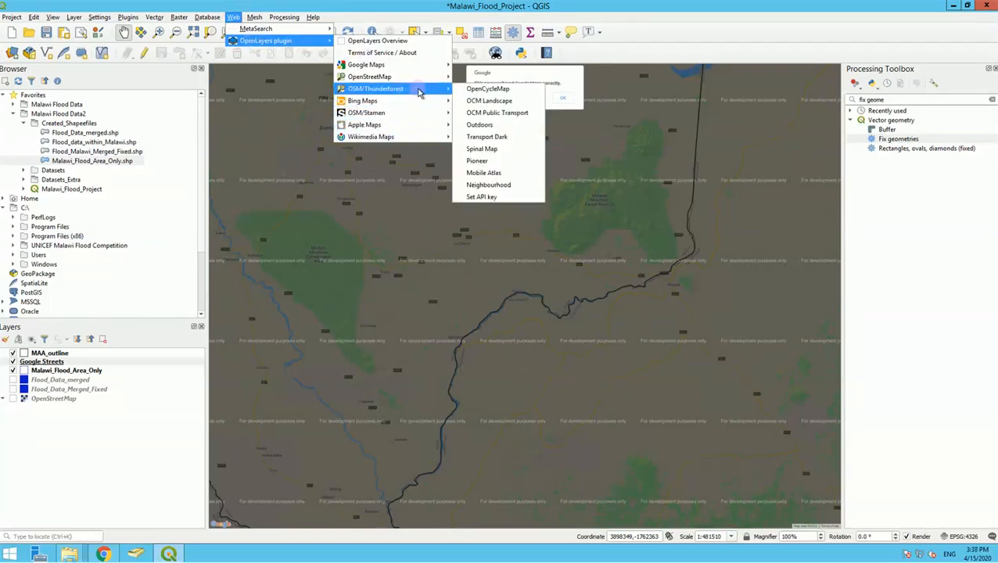
pyautogui.moveTo(435, 77)
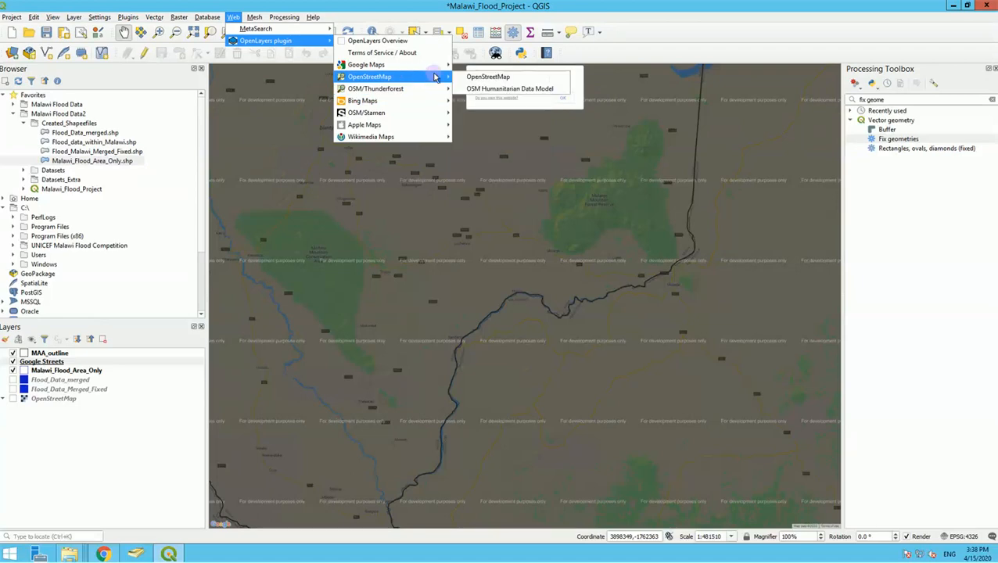
pyautogui.click(497, 77)
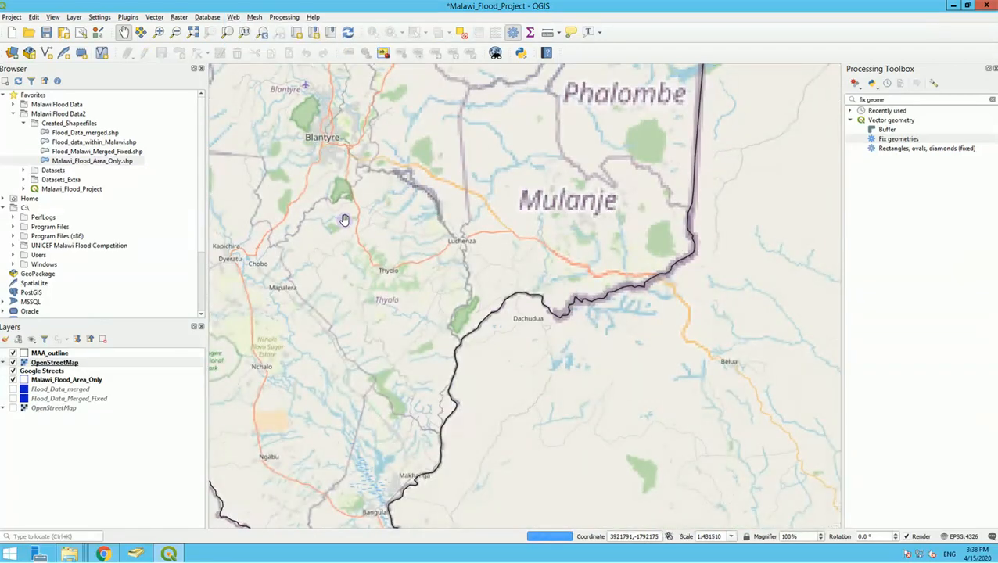
pyautogui.click(43, 365)
pyautogui.moveTo(43, 364); pyautogui.dragTo(59, 403)
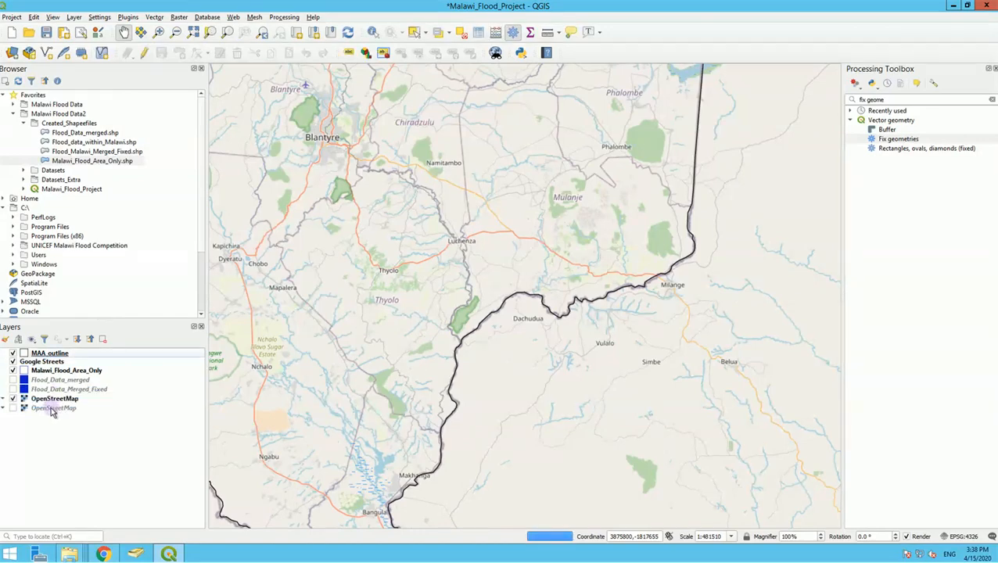
# - Remove the older, hidden OpenStreetMap layer from the project
pyautogui.click(49, 408)
pyautogui.rightClick(50, 412)
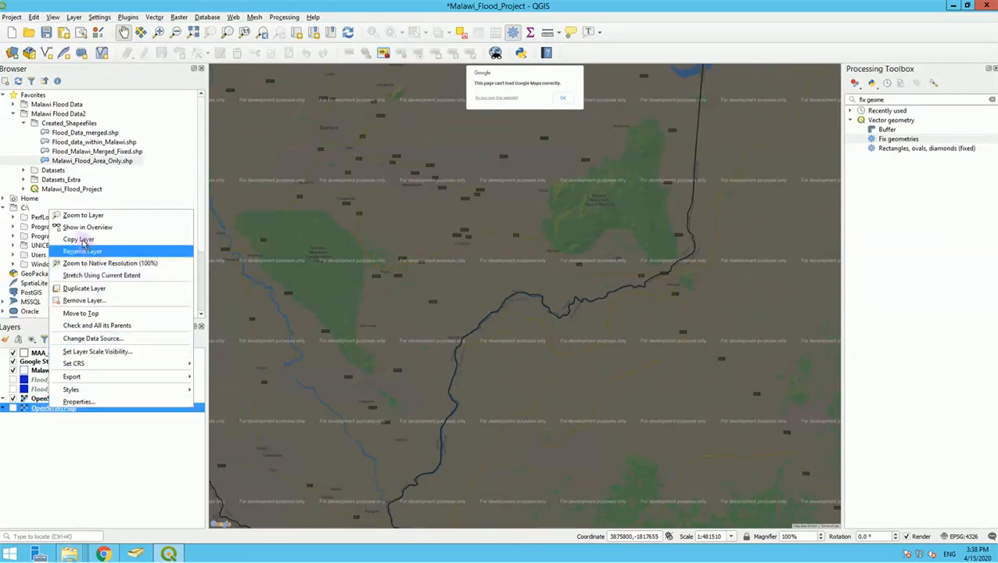
pyautogui.click(78, 301)
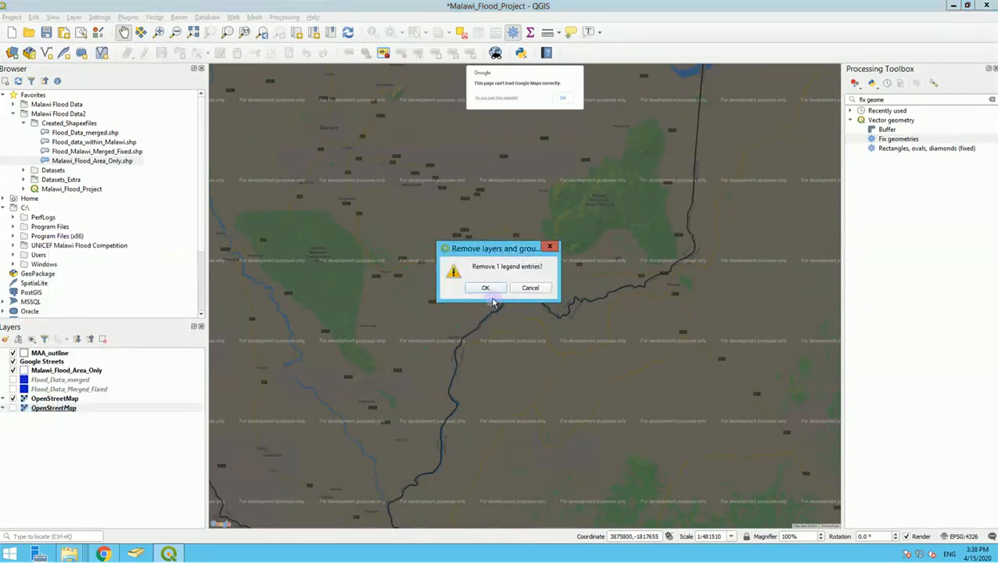
pyautogui.click(485, 290)
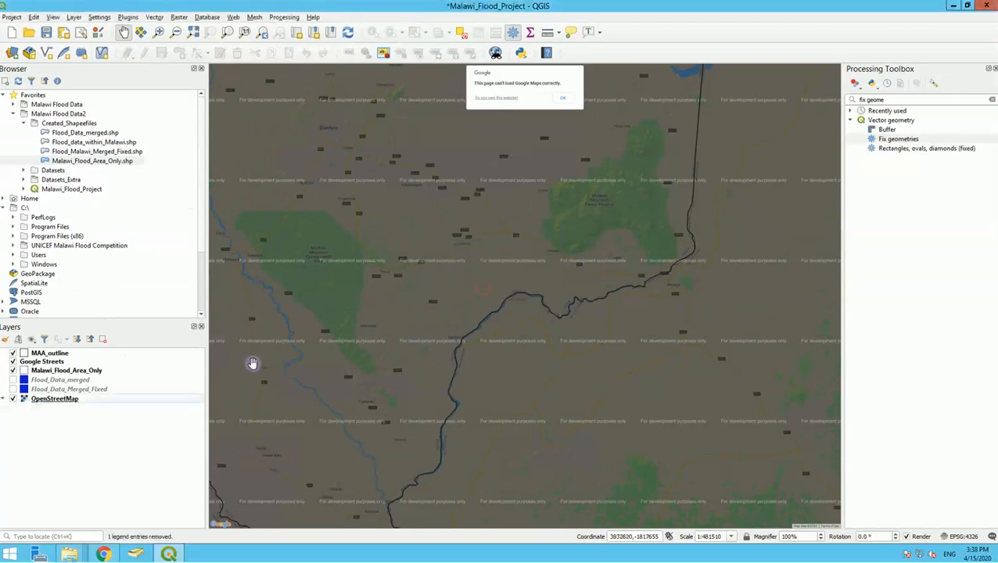
# - Remove the Google Streets layer from the project and confirm the removal
pyautogui.click(53, 372)
pyautogui.click(46, 363)
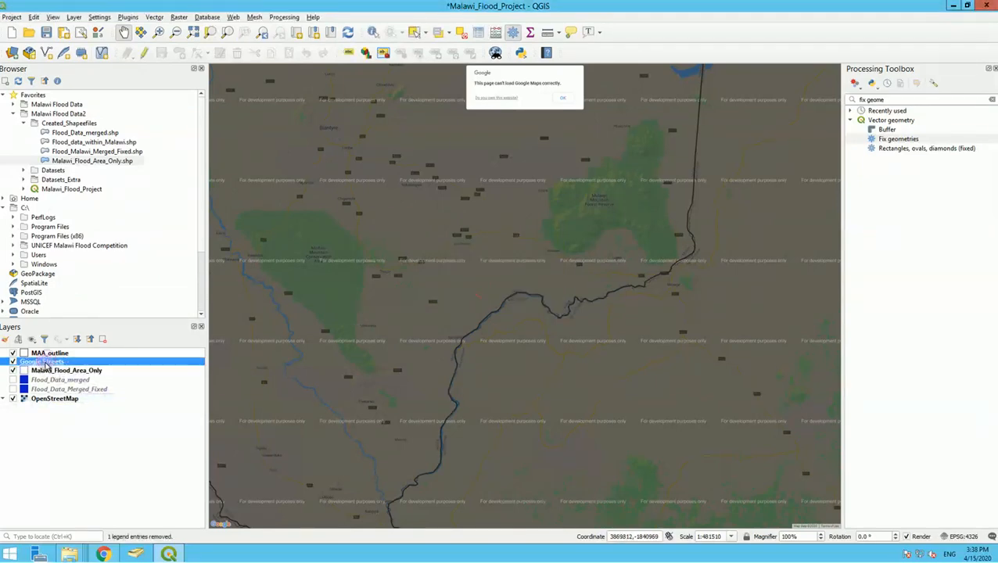
pyautogui.rightClick(47, 365)
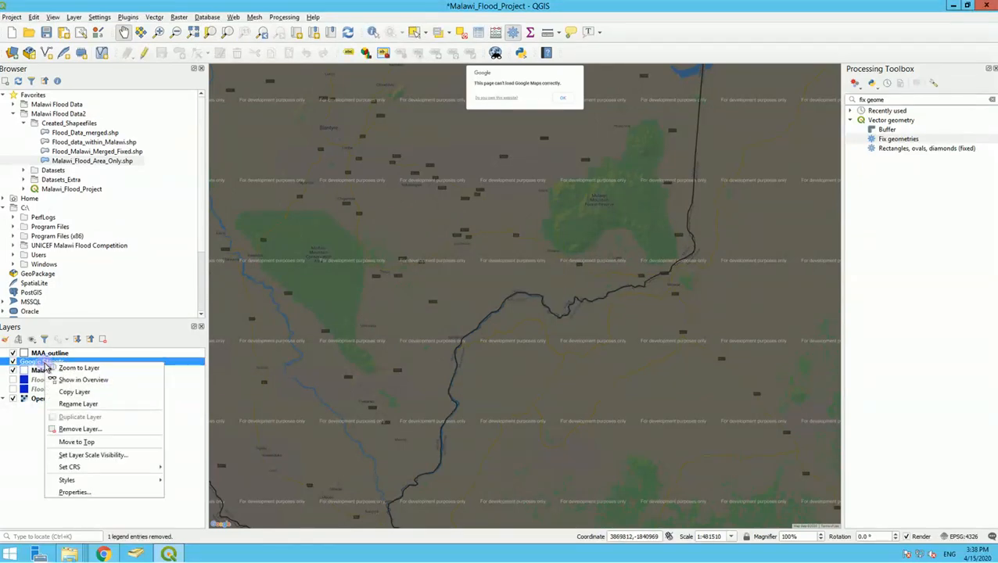
pyautogui.click(78, 429)
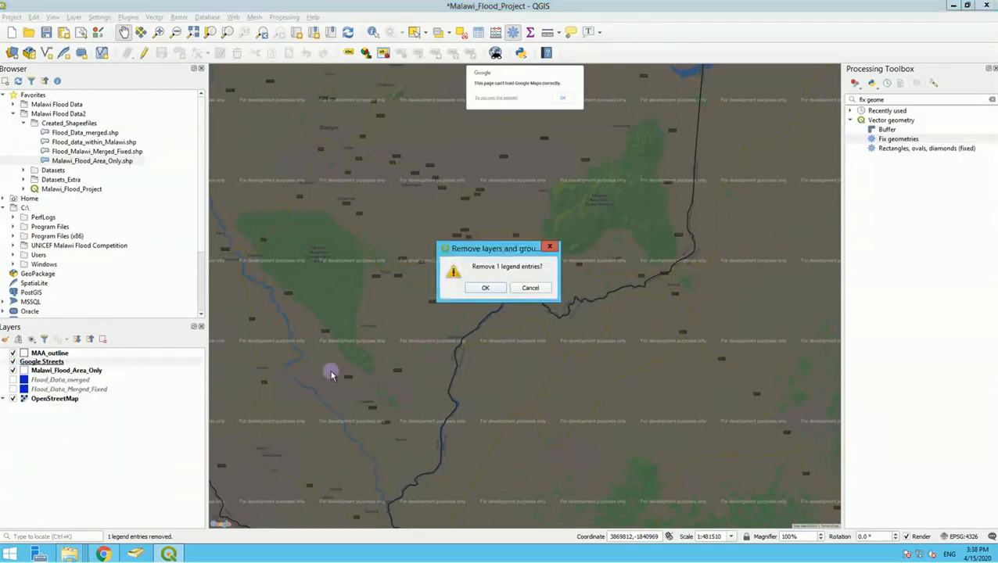
pyautogui.click(487, 288)
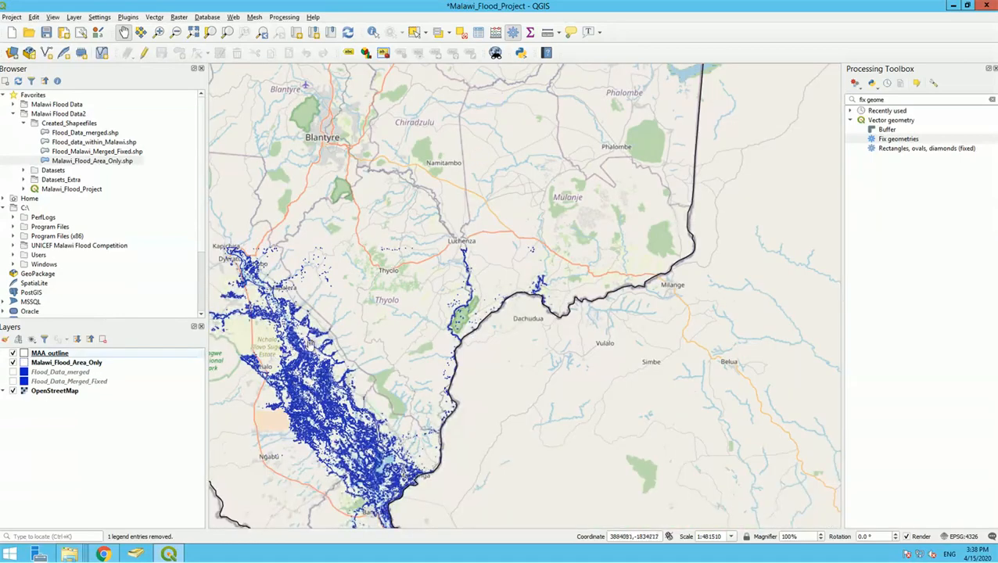
# - Examine the flood extent across southern Malawi against the country outline and the OpenStreetMap basemap
pyautogui.moveTo(365, 302); pyautogui.dragTo(590, 299)
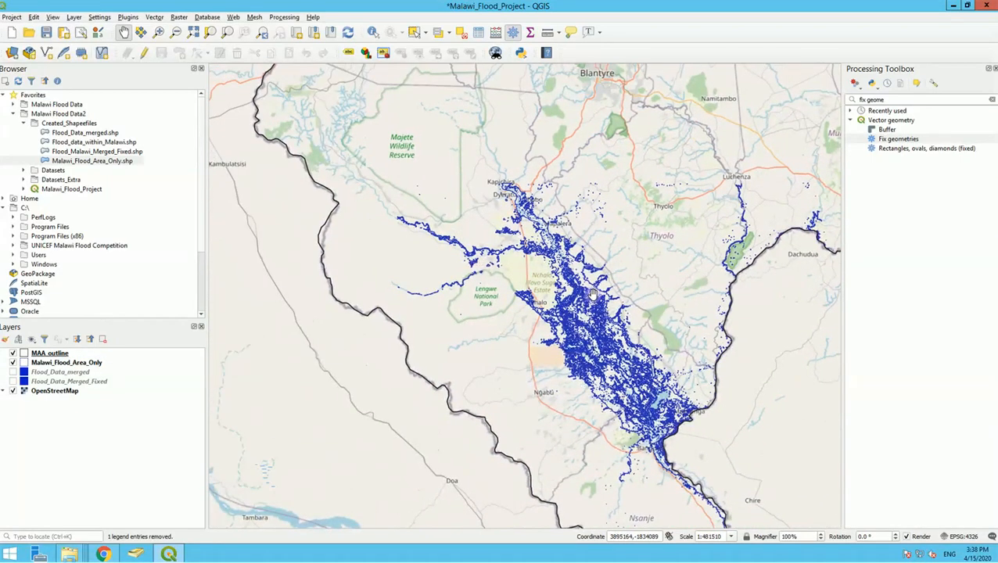
pyautogui.scroll(-1, 594, 293)
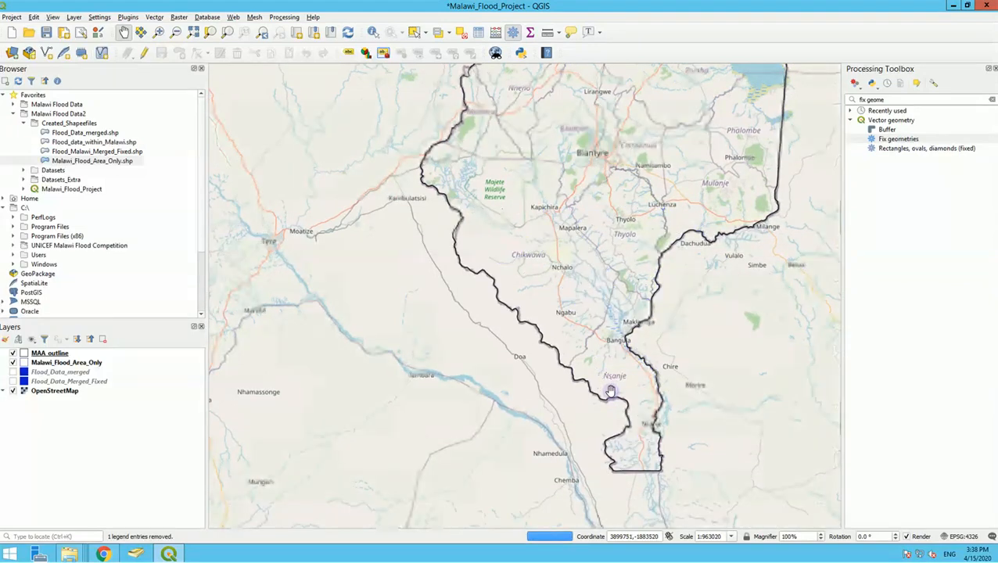
pyautogui.moveTo(609, 242); pyautogui.dragTo(520, 243)
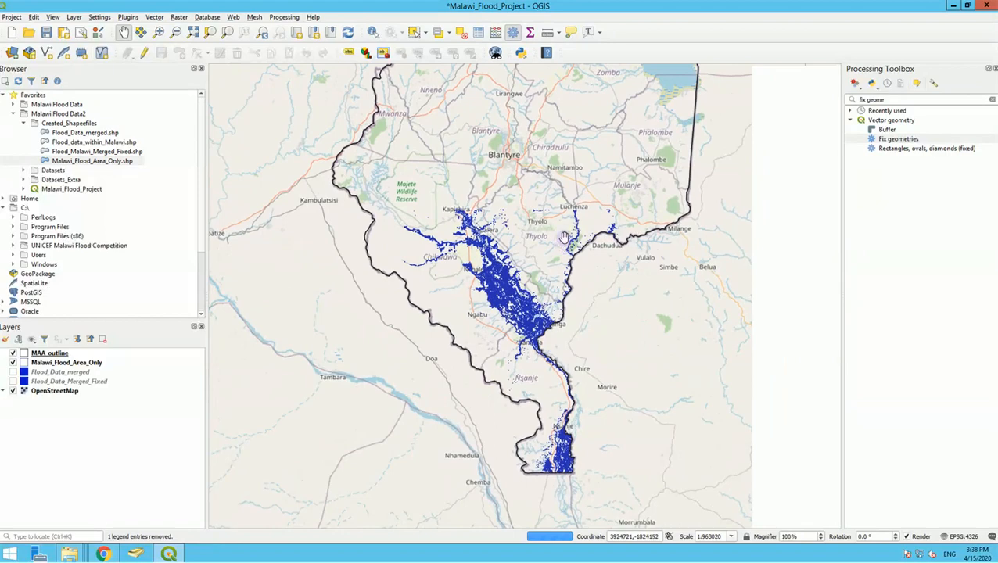